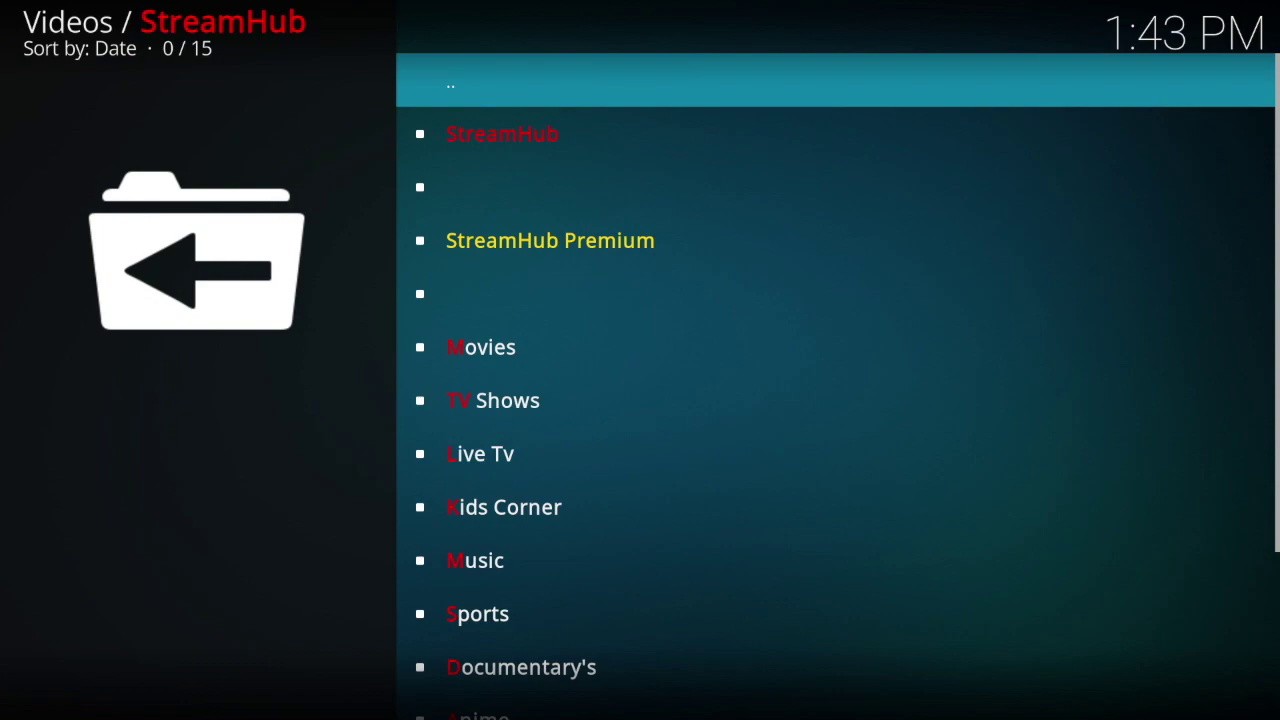
# Step: Move down StreamHub's category list toward TV Shows
pyautogui.press('Down')
pyautogui.press('Down')
pyautogui.press('Down')
pyautogui.press('Down')
pyautogui.press('Down')
pyautogui.press('Down')
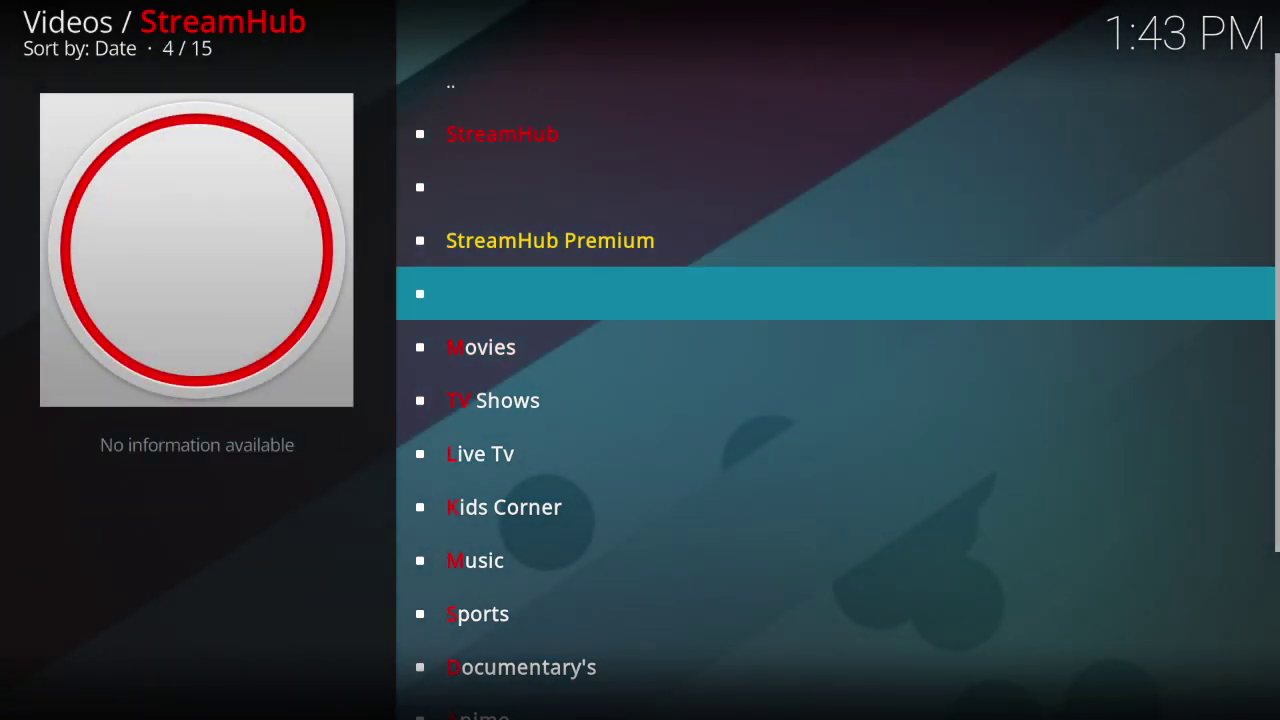
# Step: Browse StreamHub's categories and look through the Movies submenu entries
pyautogui.press('Up')
pyautogui.press('Down')
pyautogui.press('Down')
pyautogui.press('Down')
pyautogui.press('Down')
pyautogui.press('Down')
pyautogui.press('Down')
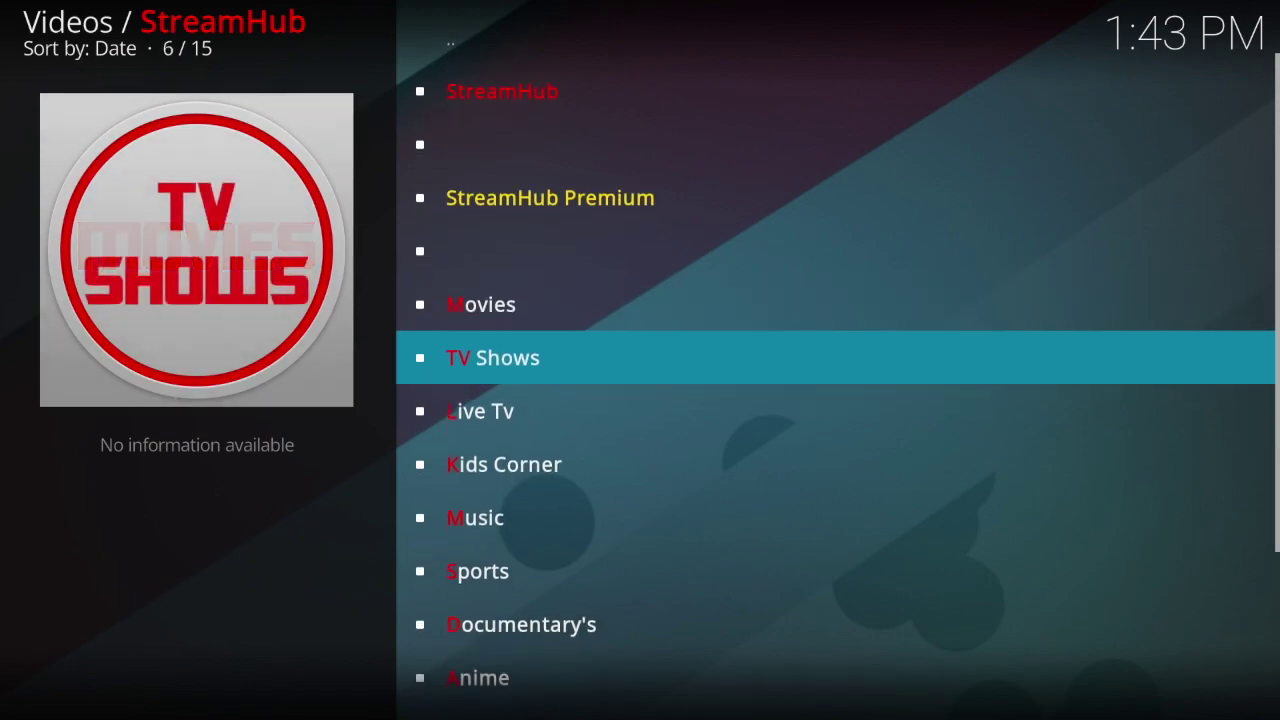
pyautogui.press('Up')
pyautogui.press('Up')
pyautogui.press('Up')
pyautogui.press('Up')
pyautogui.press('Up')
pyautogui.press('Up')
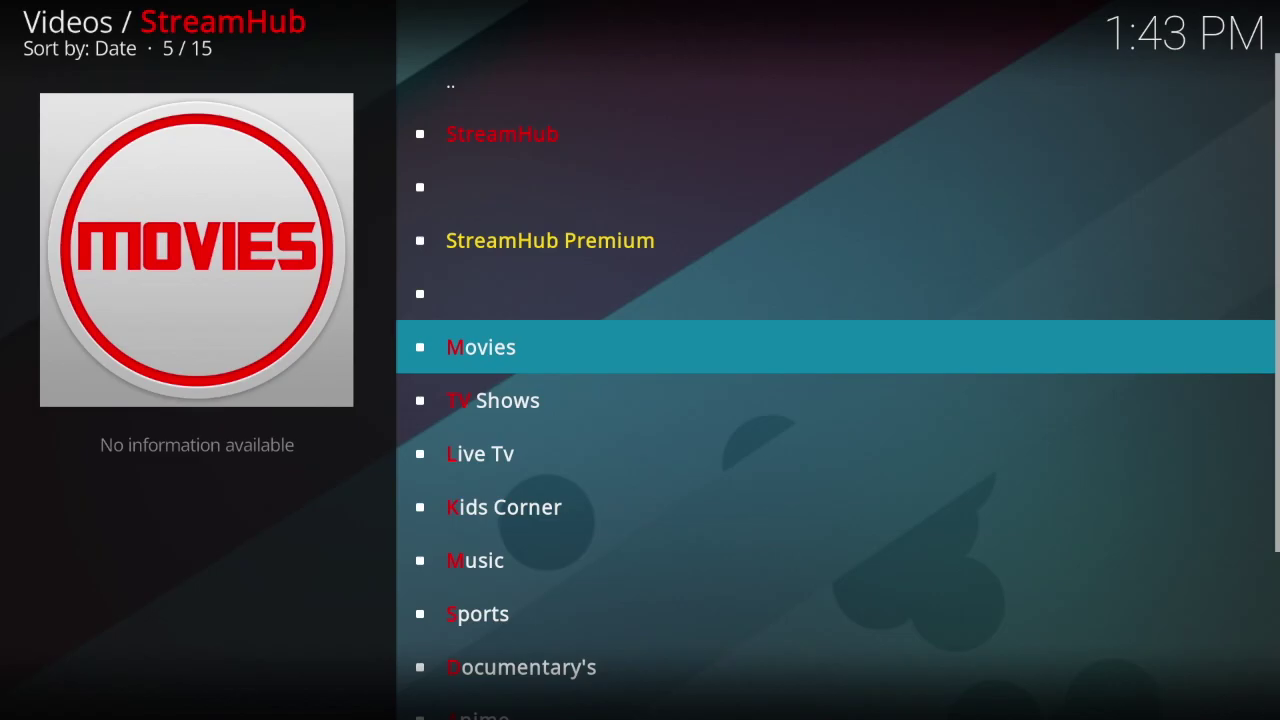
pyautogui.press('Return')
pyautogui.press('Up')
pyautogui.press('Down')
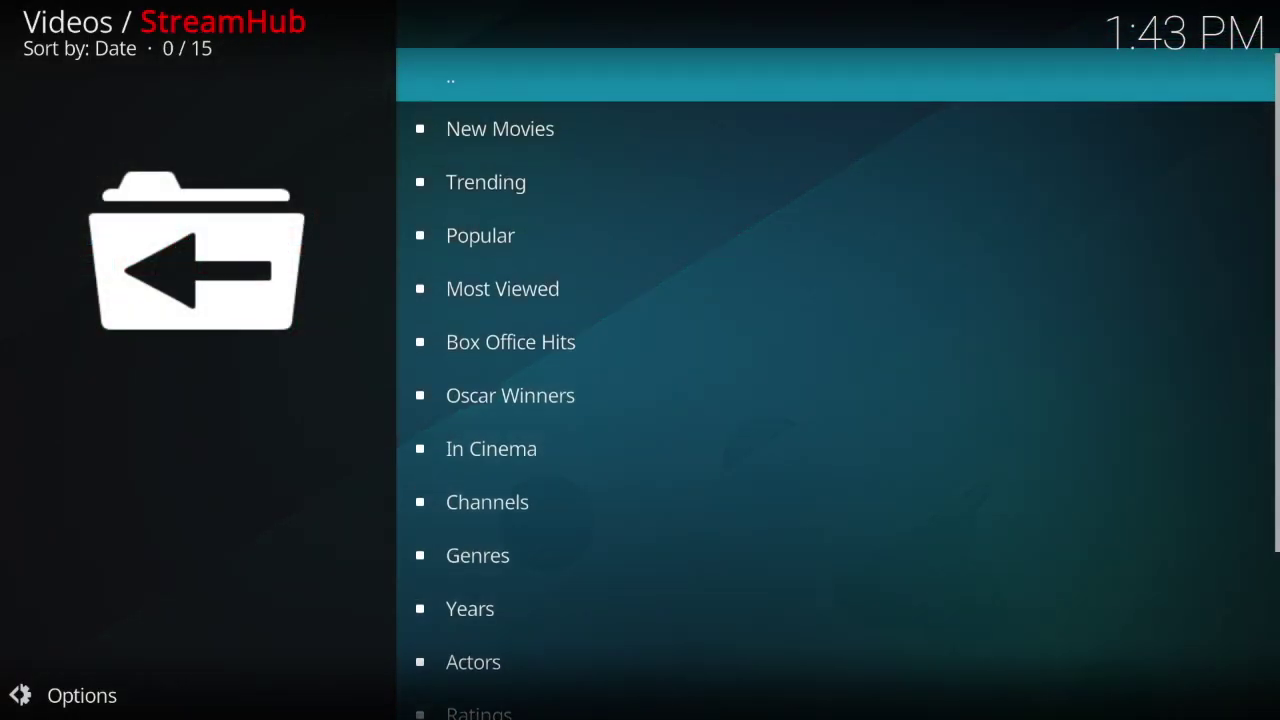
pyautogui.press('Return')
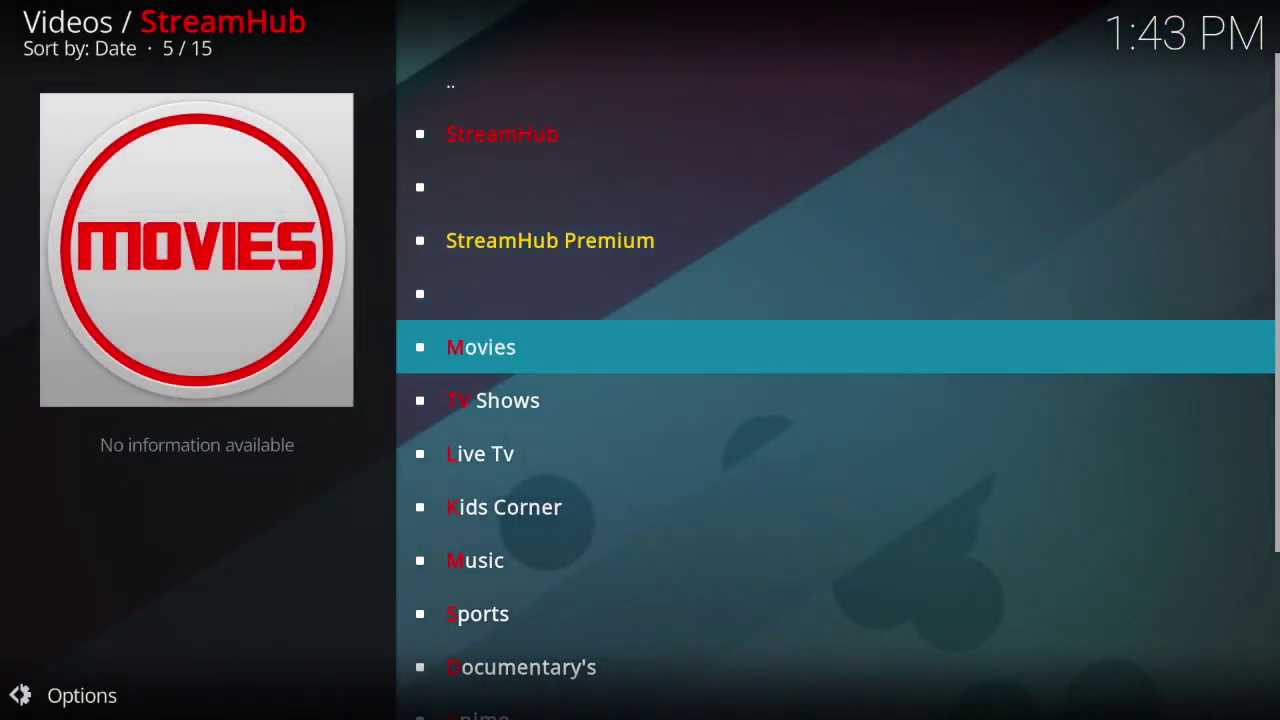
# Step: Open the add-on settings from StreamHub's Maintenance section
pyautogui.press('Down')
pyautogui.press('Down')
pyautogui.press('Down')
pyautogui.press('Down')
pyautogui.press('Down')
pyautogui.press('Down')
pyautogui.press('Down')
pyautogui.press('Down')
pyautogui.press('Down')
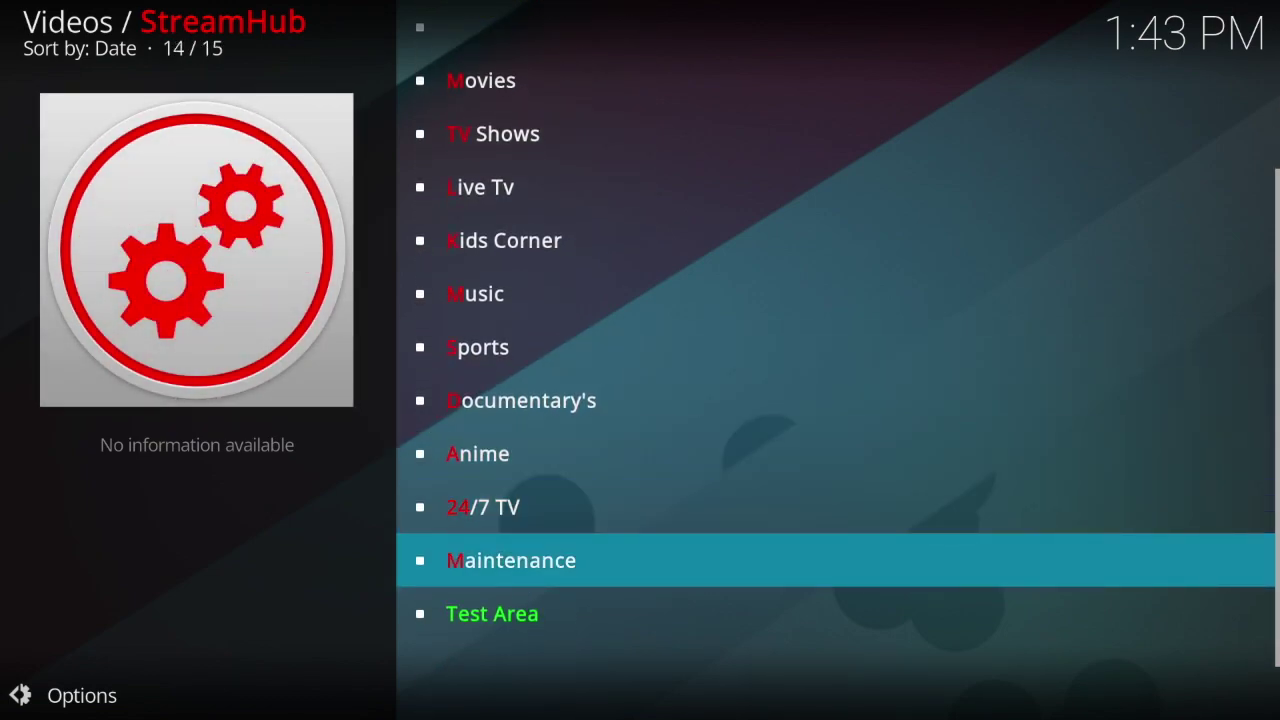
pyautogui.press('Return')
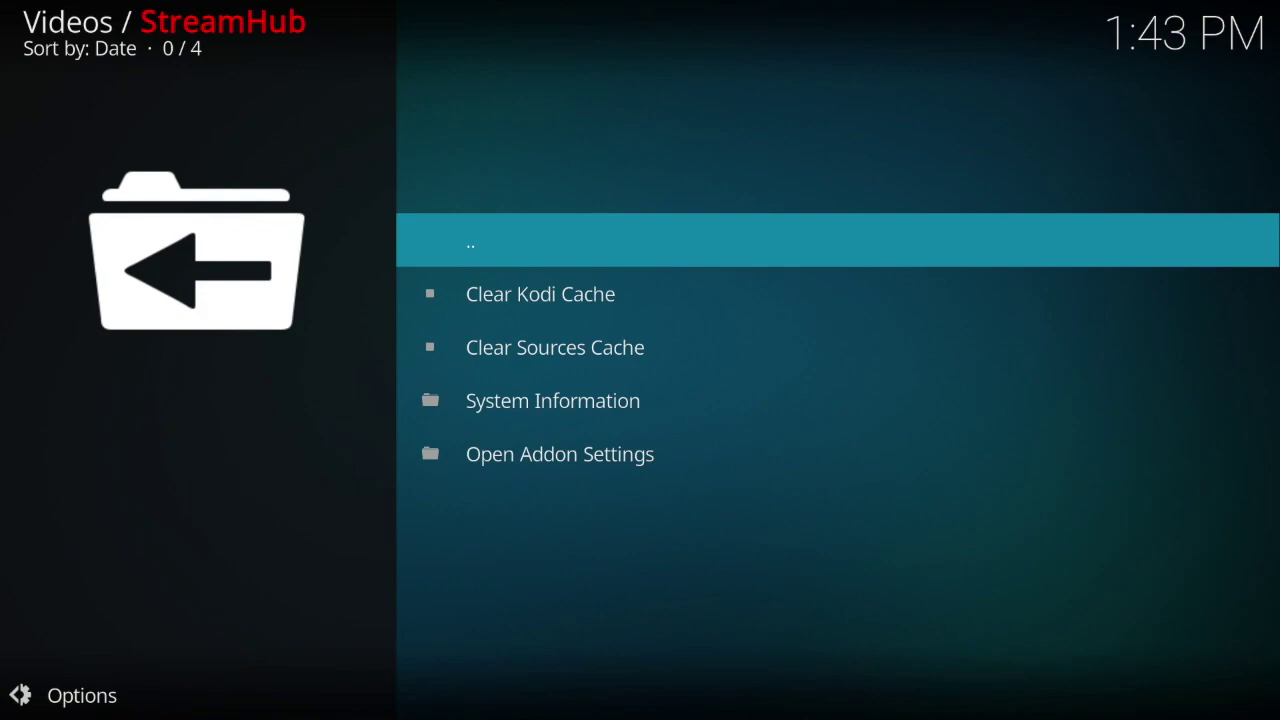
pyautogui.press('Down')
pyautogui.press('Down')
pyautogui.press('Down')
pyautogui.press('Down')
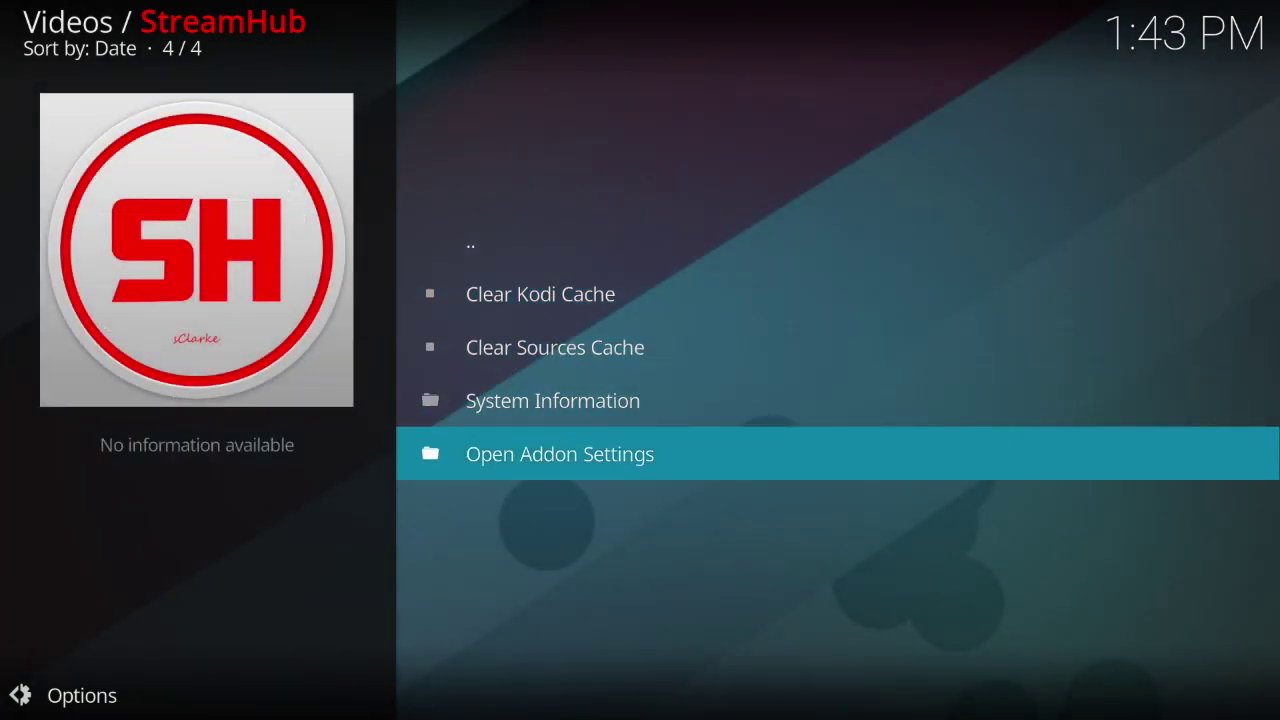
pyautogui.press('Return')
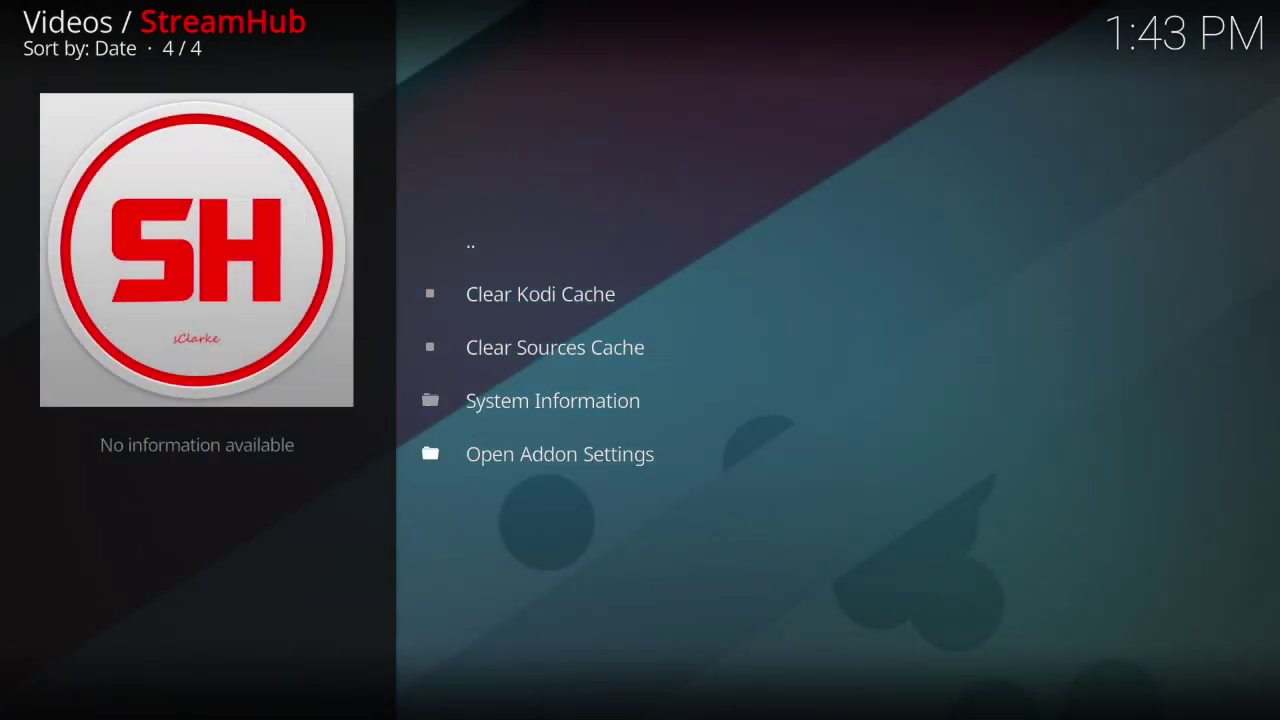
# Step: Set Playback to Auto Play, Background progress dialog, 1080p max quality, captcha hosters off, and save
pyautogui.press('Down')
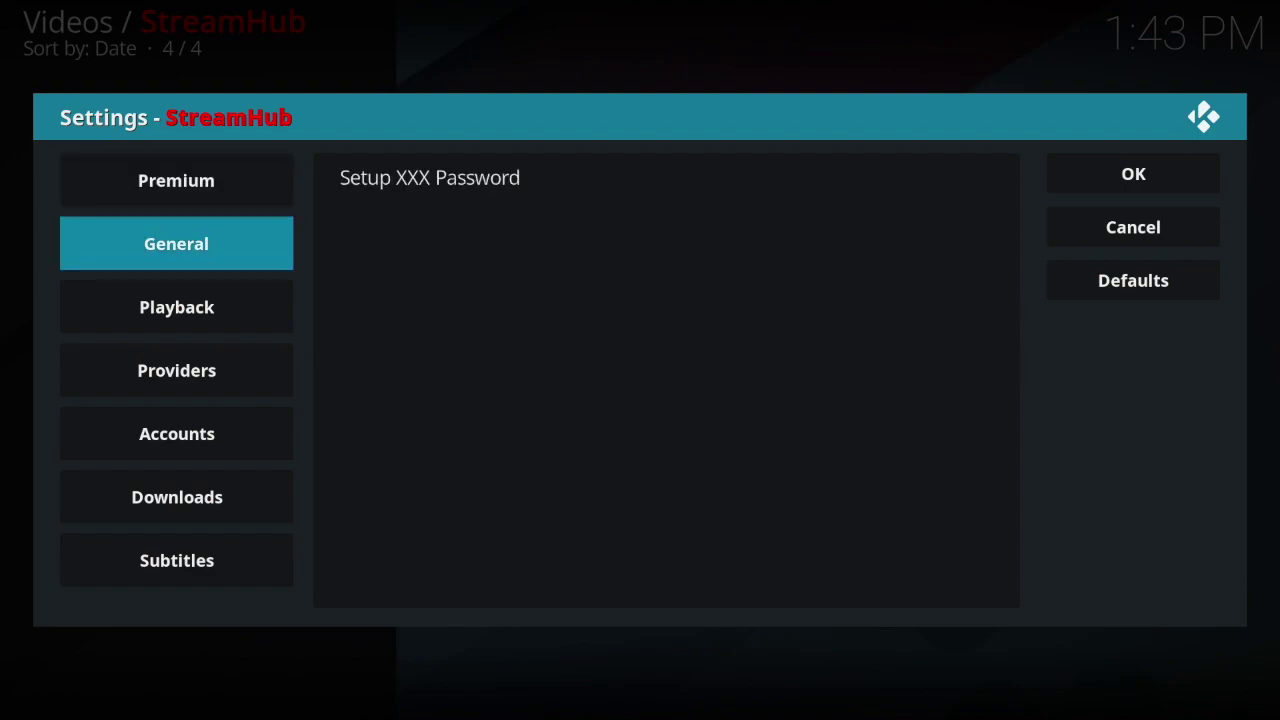
pyautogui.press('Down')
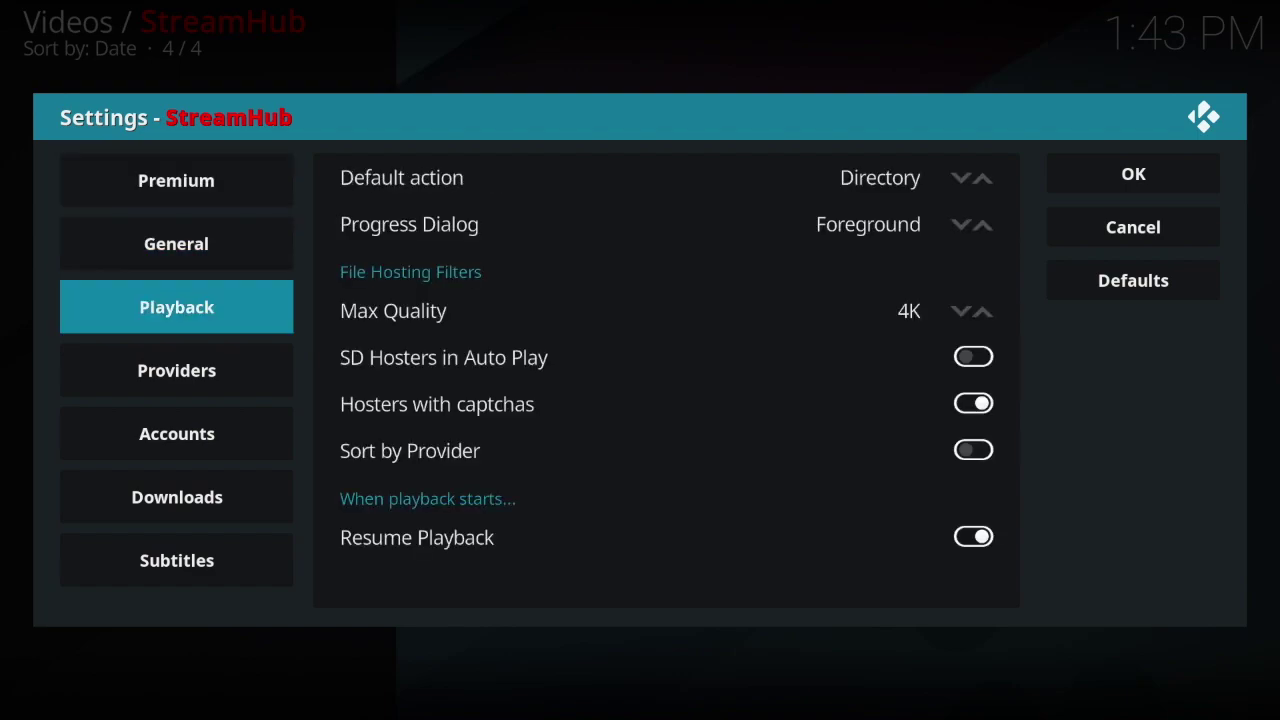
pyautogui.press('Right')
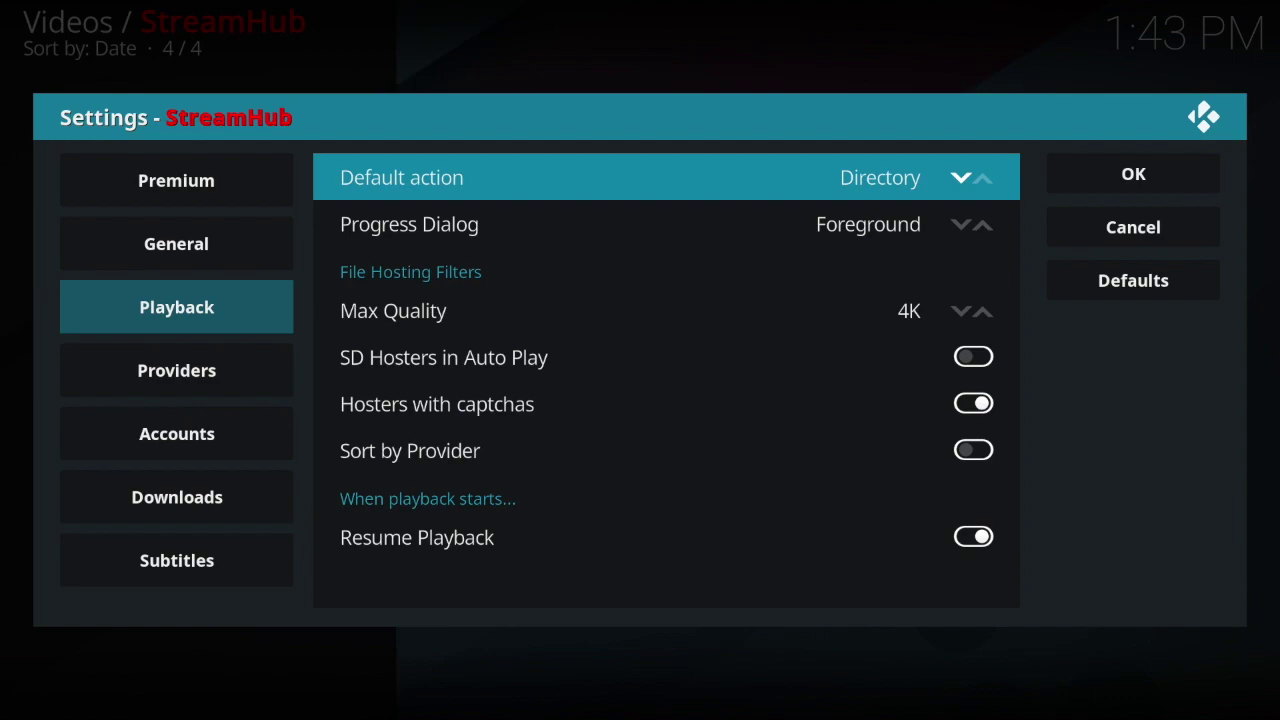
pyautogui.press('Left')
pyautogui.press('Left')
pyautogui.press('Down')
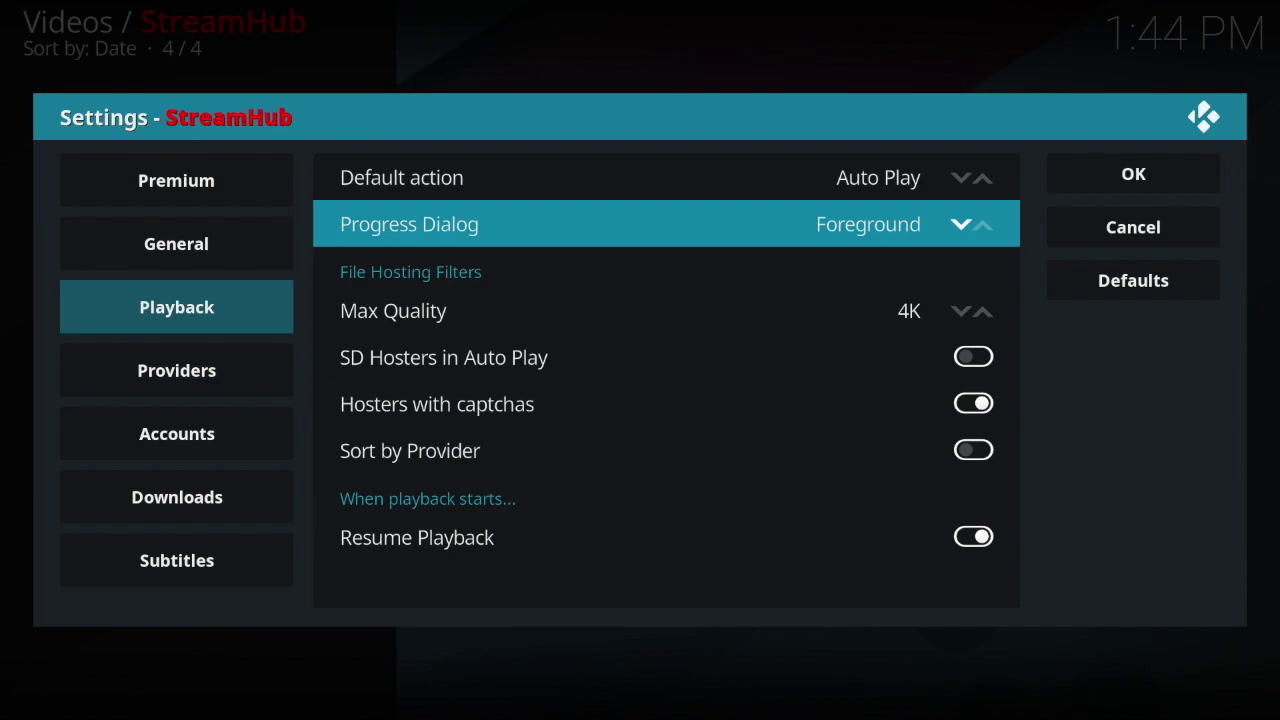
pyautogui.press('Right')
pyautogui.press('Down')
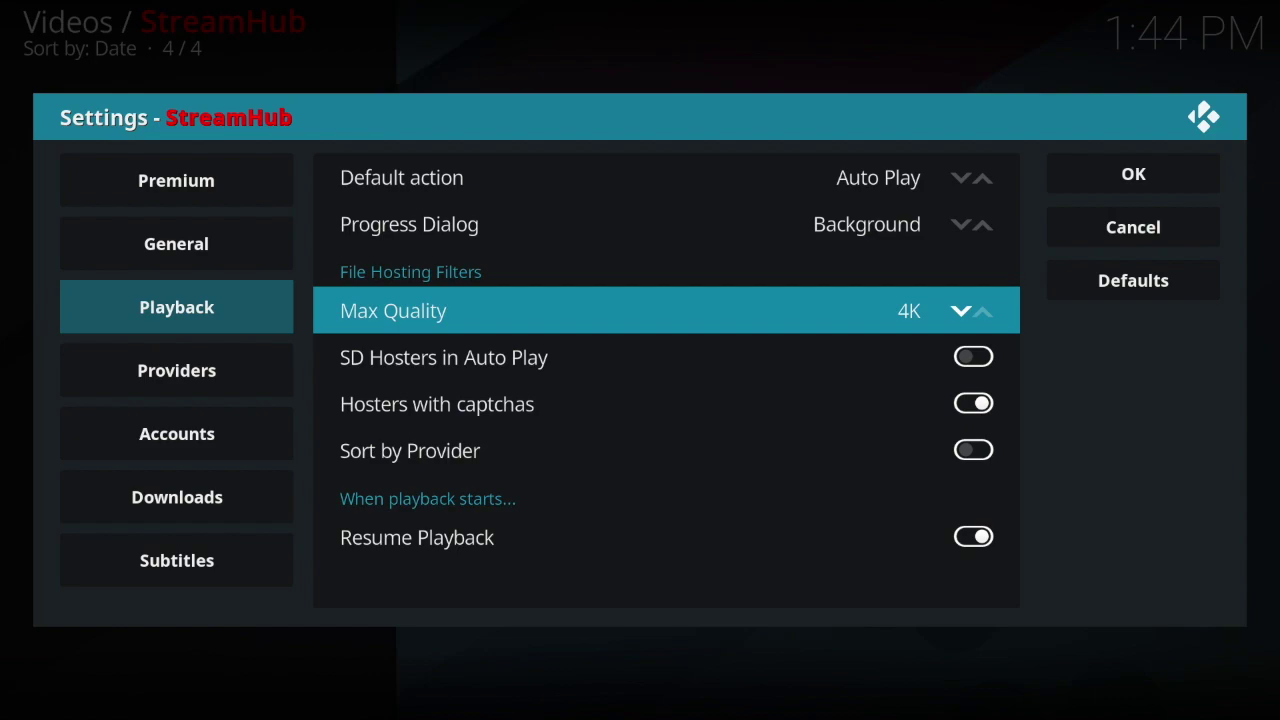
pyautogui.press('Right')
pyautogui.press('Right')
pyautogui.press('Right')
pyautogui.press('Down')
pyautogui.press('Down')
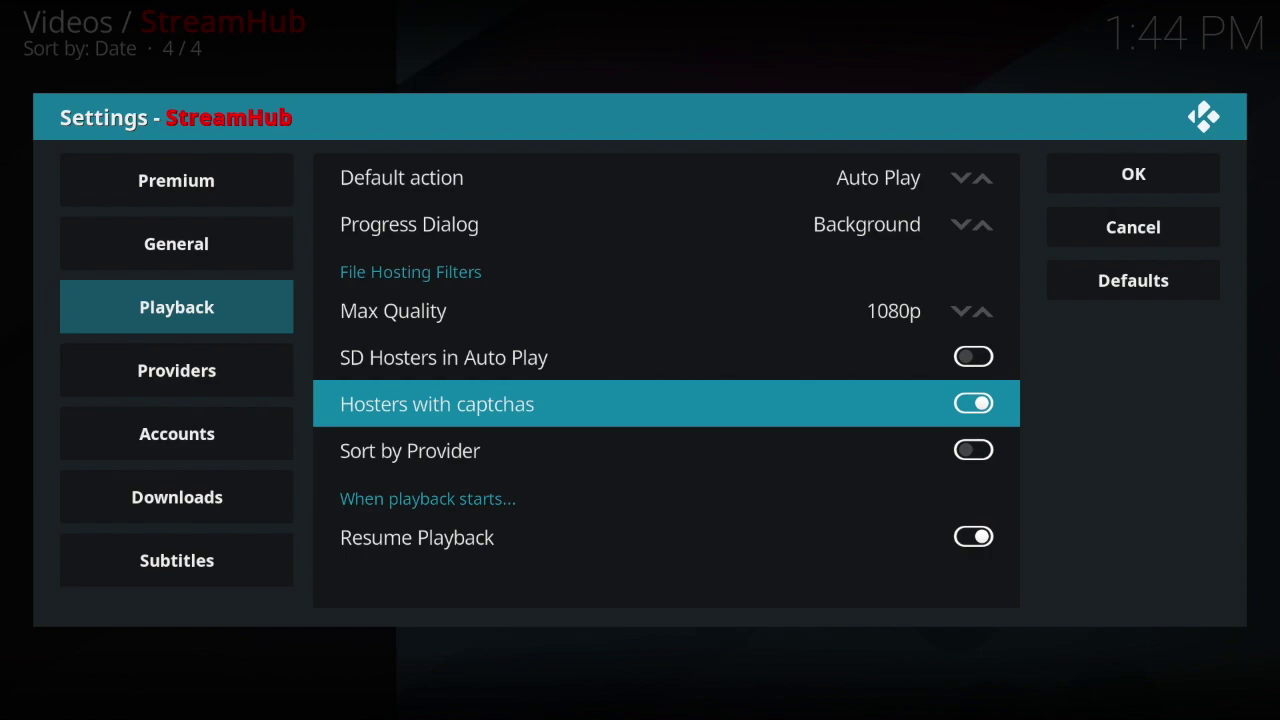
pyautogui.press('Return')
pyautogui.click(1129, 184)
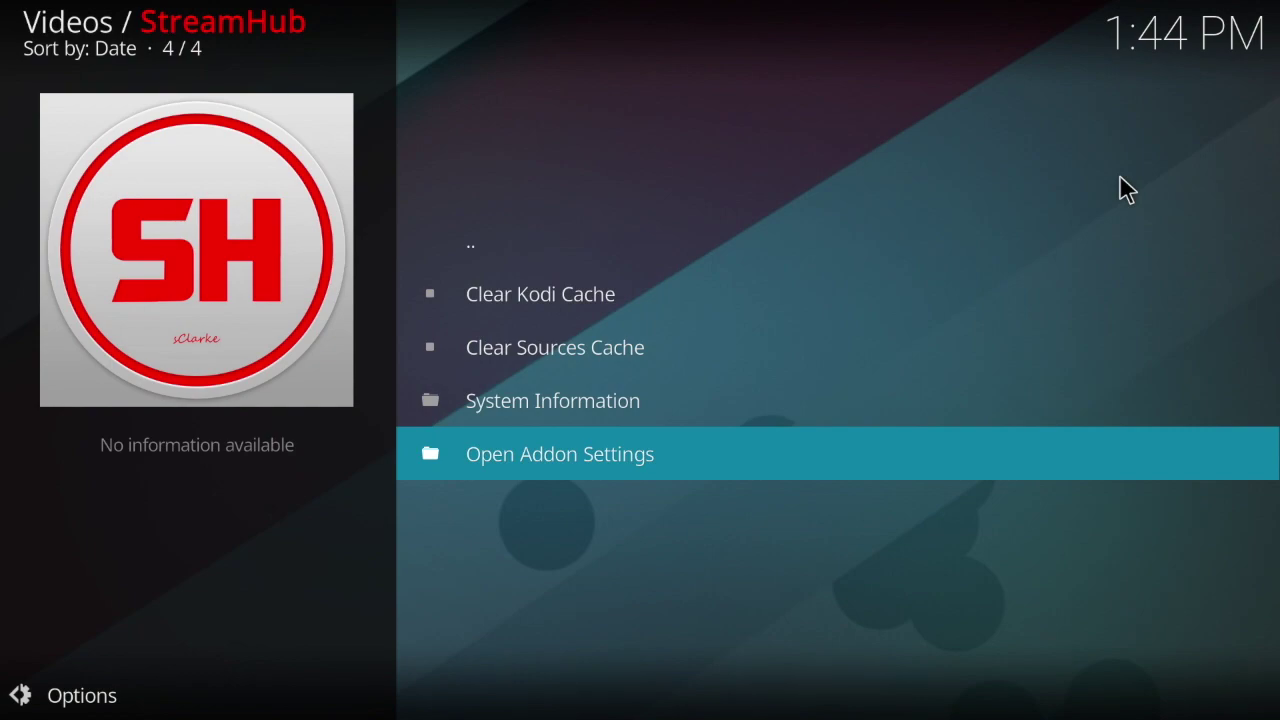
# Step: Return to StreamHub's main list and open Movies > Trending
pyautogui.press('BackSpace')
pyautogui.press('Up')
pyautogui.press('Up')
pyautogui.press('Up')
pyautogui.press('Up')
pyautogui.press('Up')
pyautogui.press('Up')
pyautogui.press('Up')
pyautogui.press('Up')
pyautogui.press('Up')
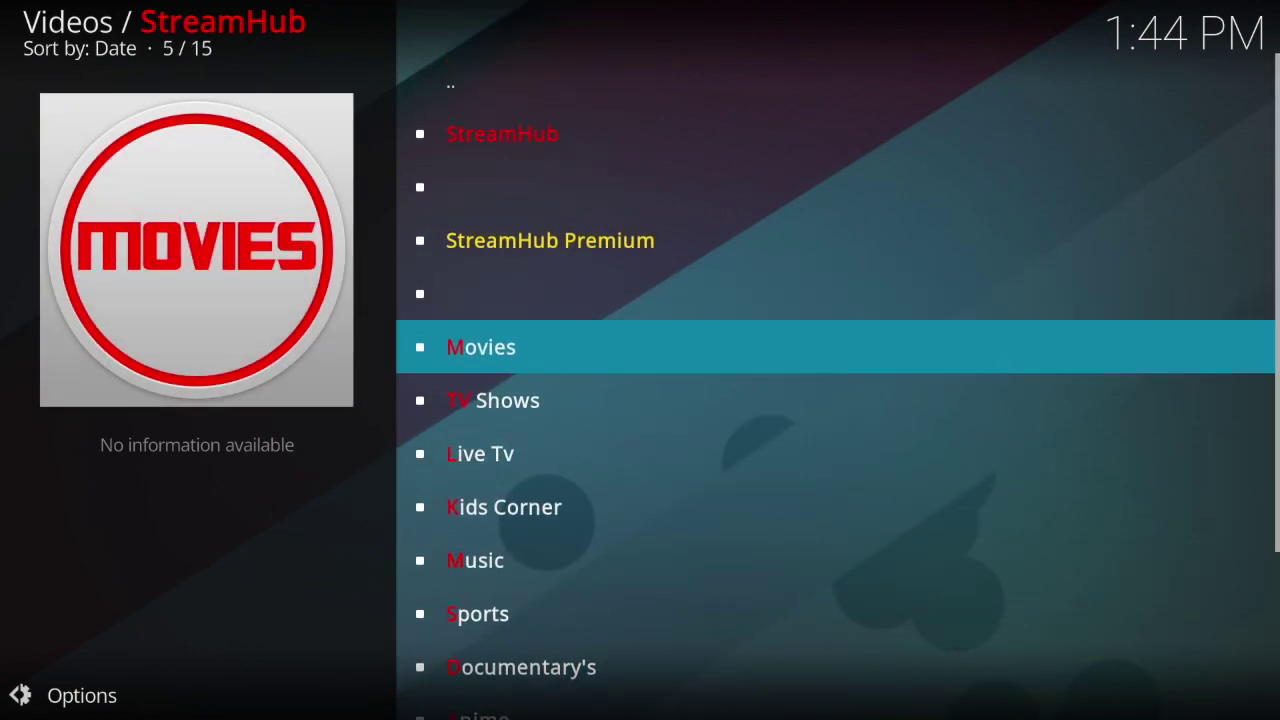
pyautogui.press('Return')
pyautogui.press('Down')
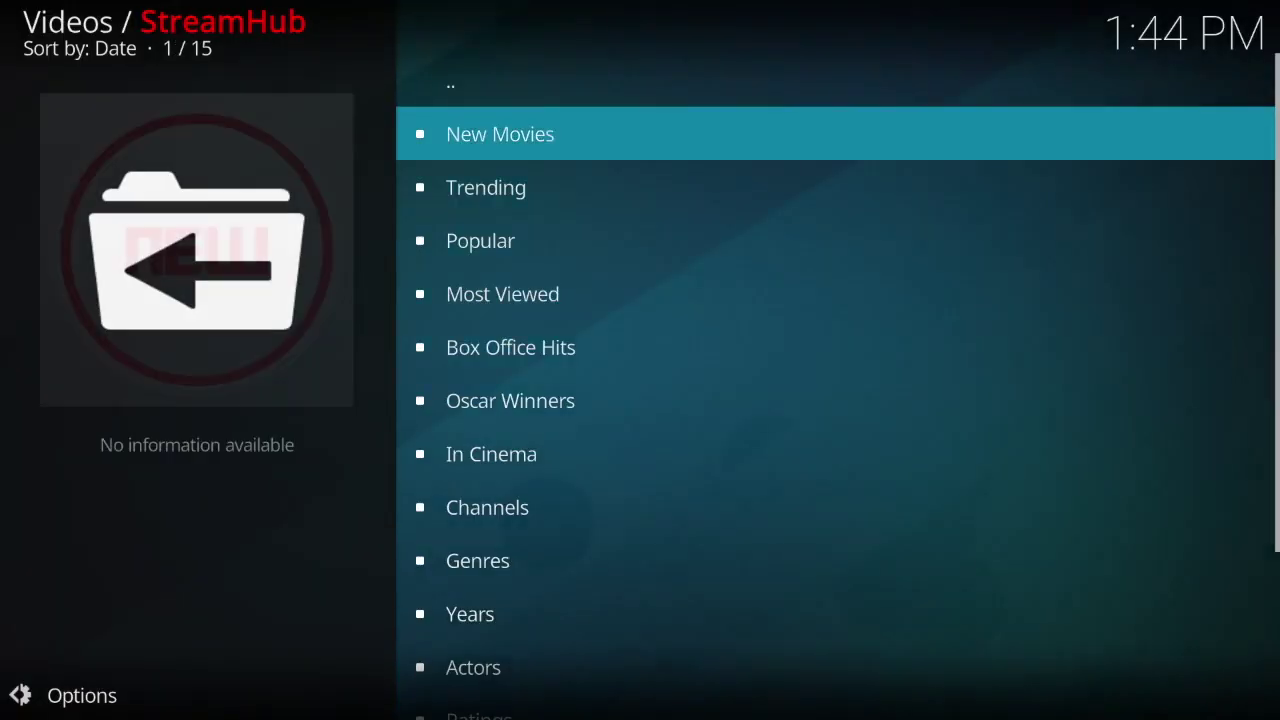
pyautogui.press('Down')
pyautogui.press('Down')
pyautogui.press('Down')
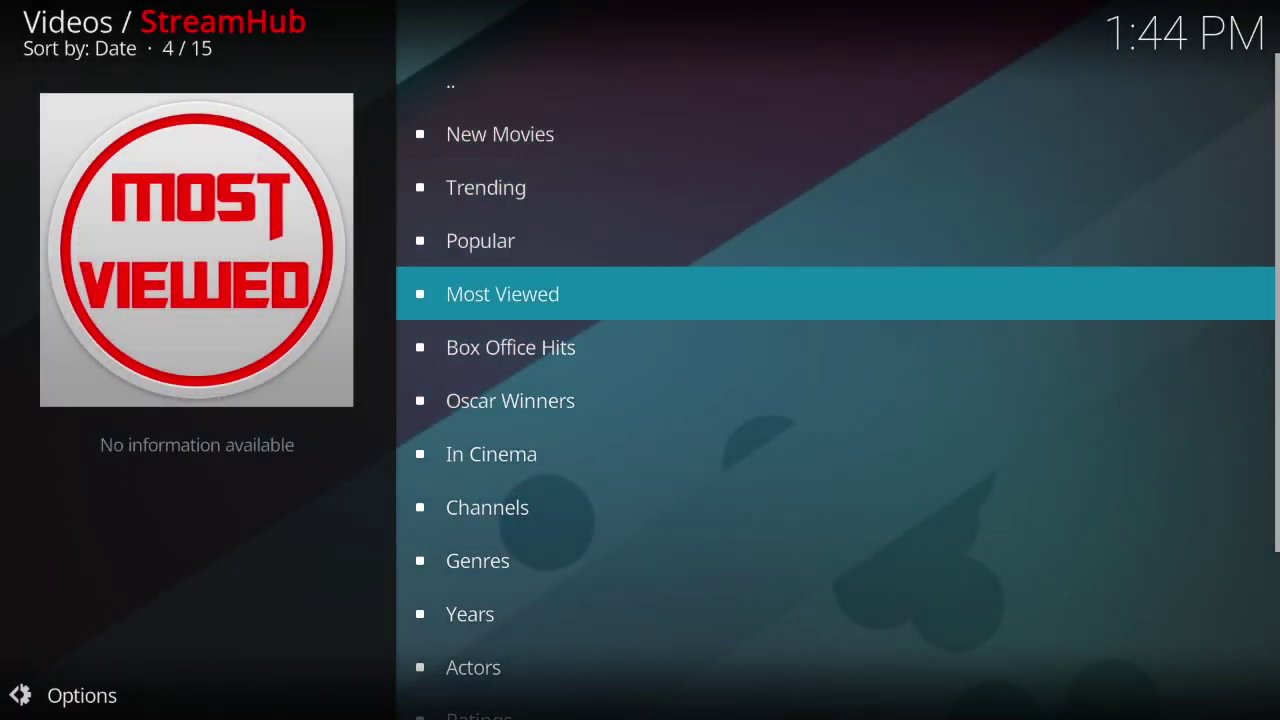
pyautogui.press('Down')
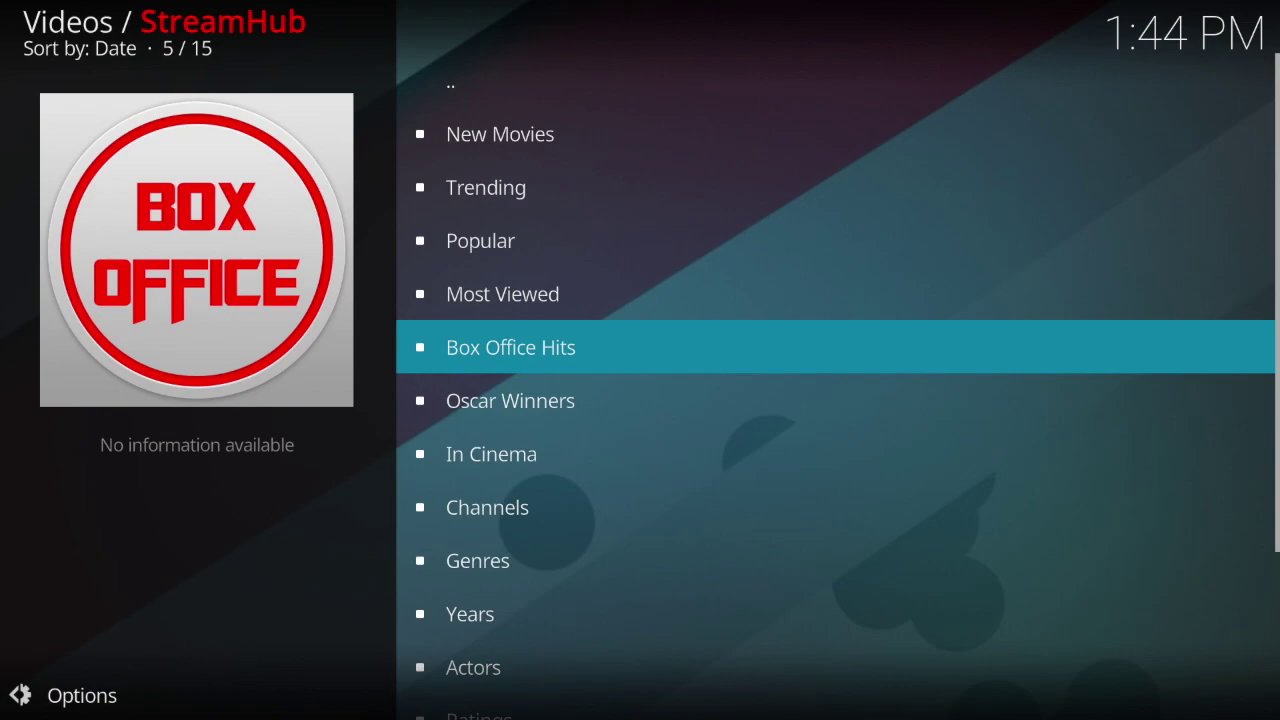
pyautogui.press('Up')
pyautogui.press('Up')
pyautogui.press('Up')
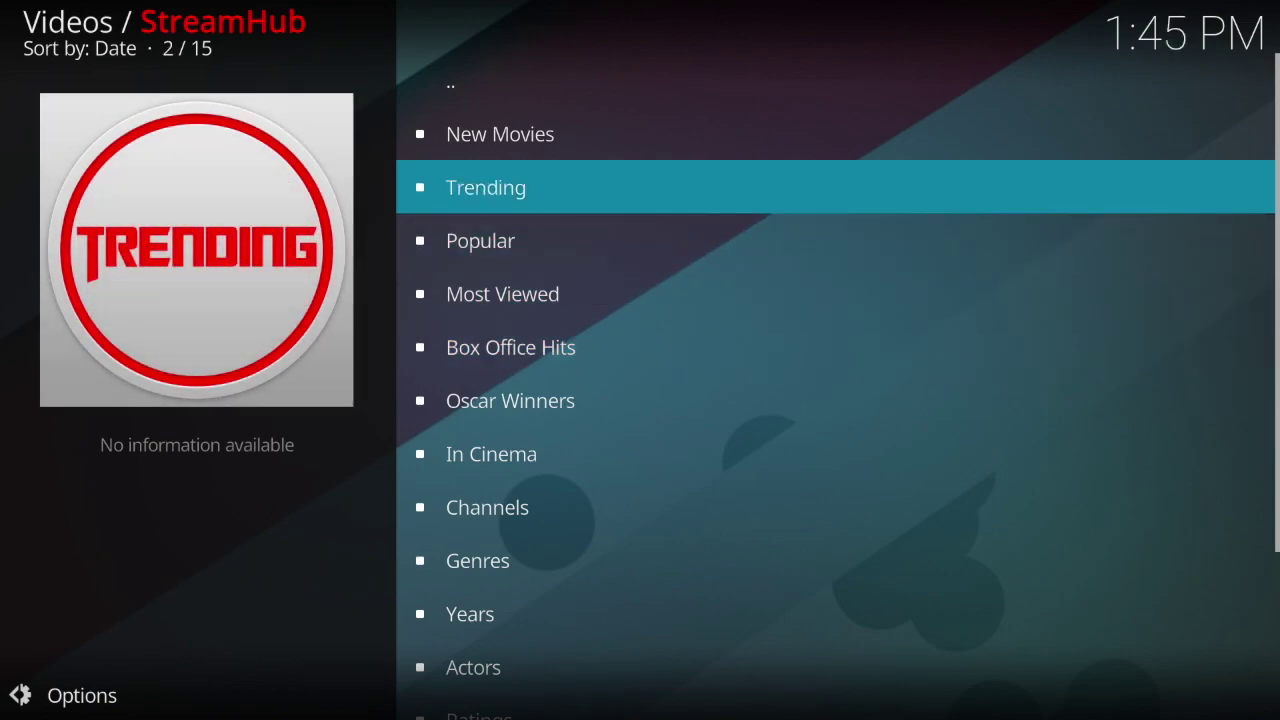
pyautogui.press('Return')
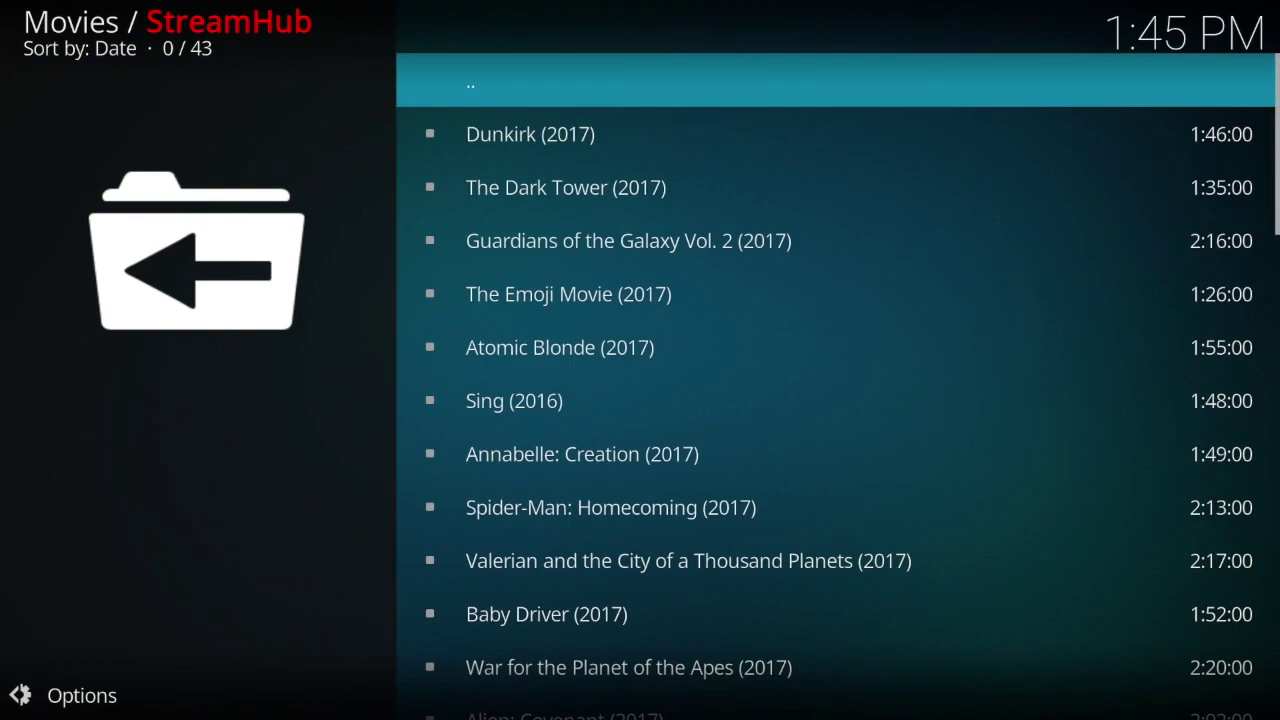
# Step: Scroll the trending movies down to Hacksaw Ridge (2016) and start its link search
pyautogui.press('Down')
pyautogui.press('Down')
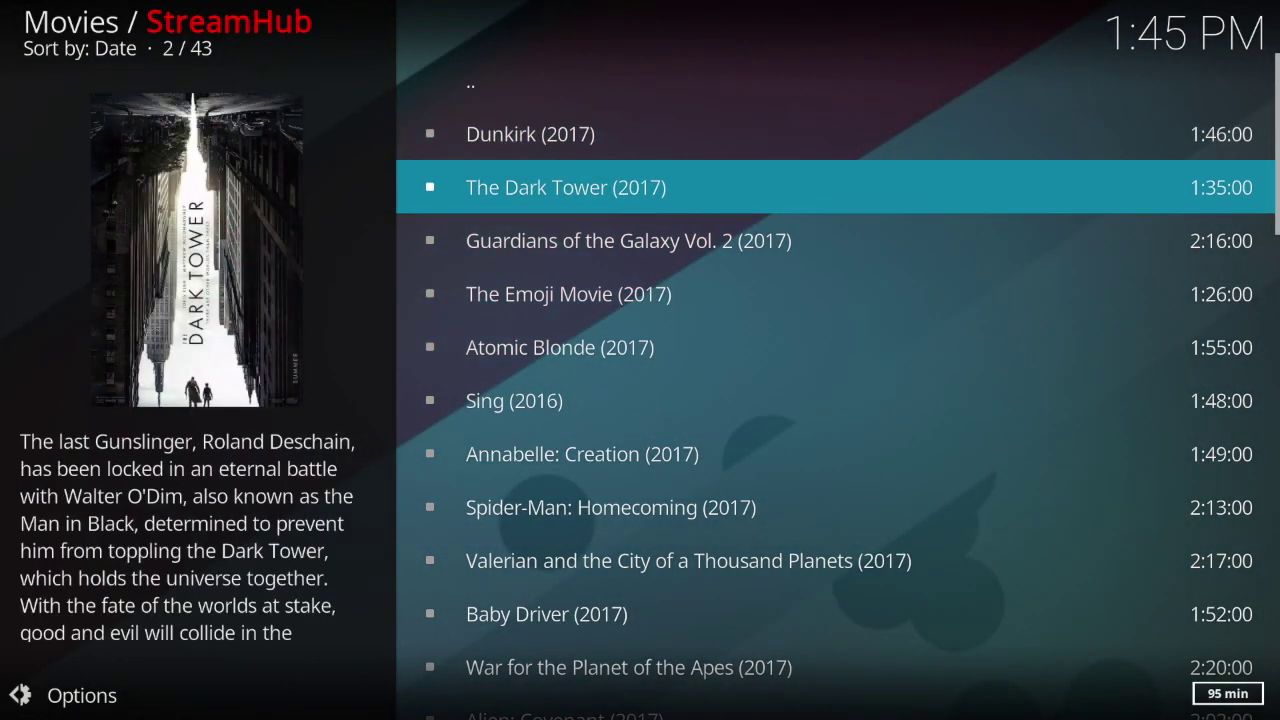
pyautogui.press('Down')
pyautogui.press('Down')
pyautogui.press('Up')
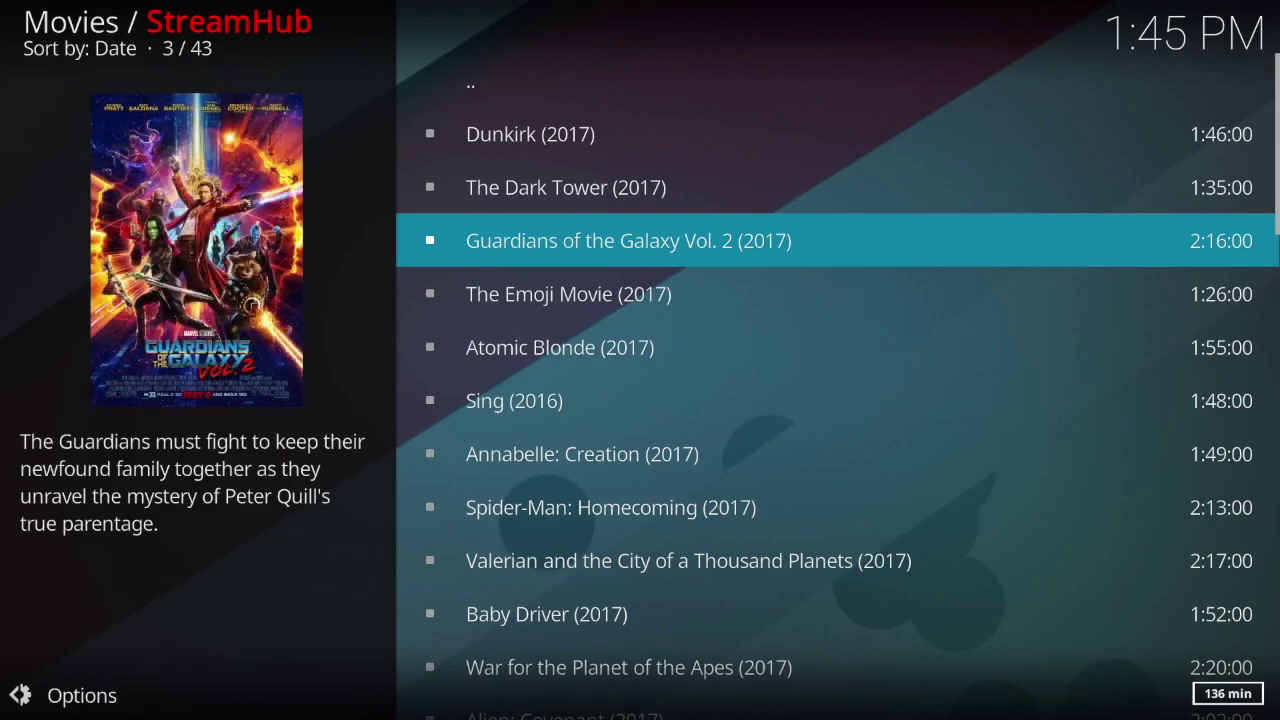
pyautogui.press('Down')
pyautogui.press('Down')
pyautogui.press('Down')
pyautogui.press('Down')
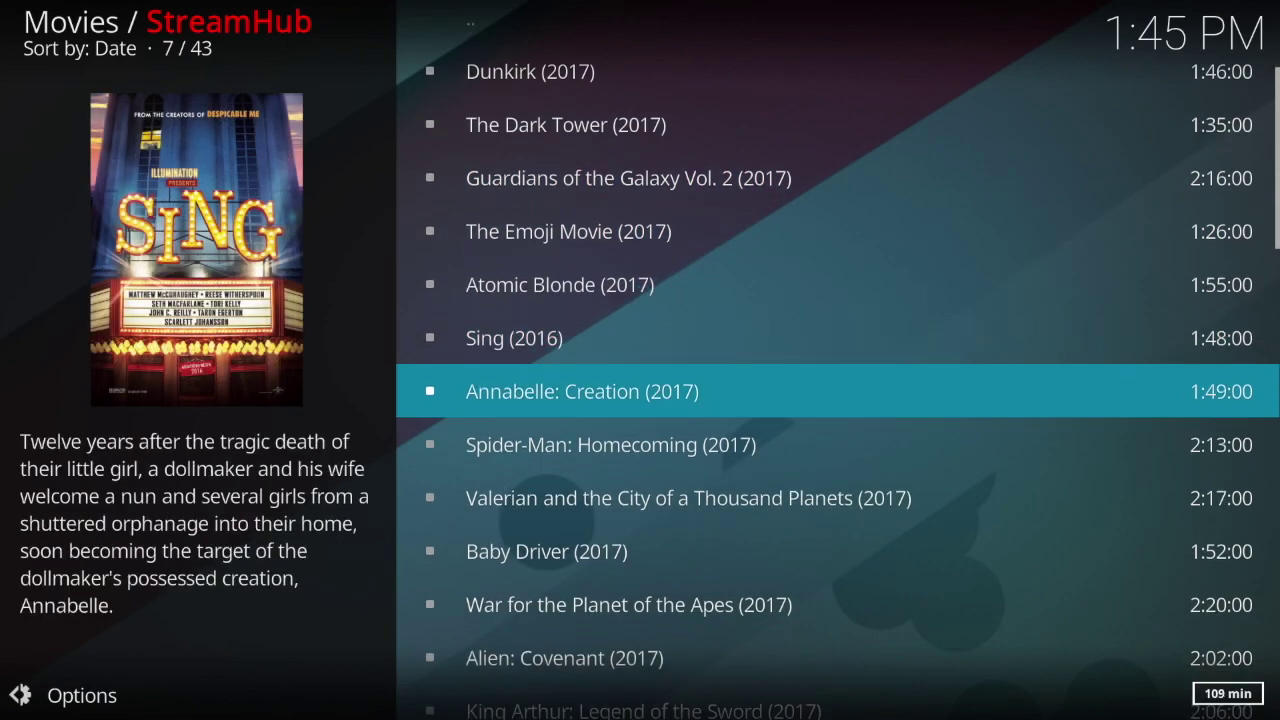
pyautogui.press('Down')
pyautogui.press('Down')
pyautogui.press('Down')
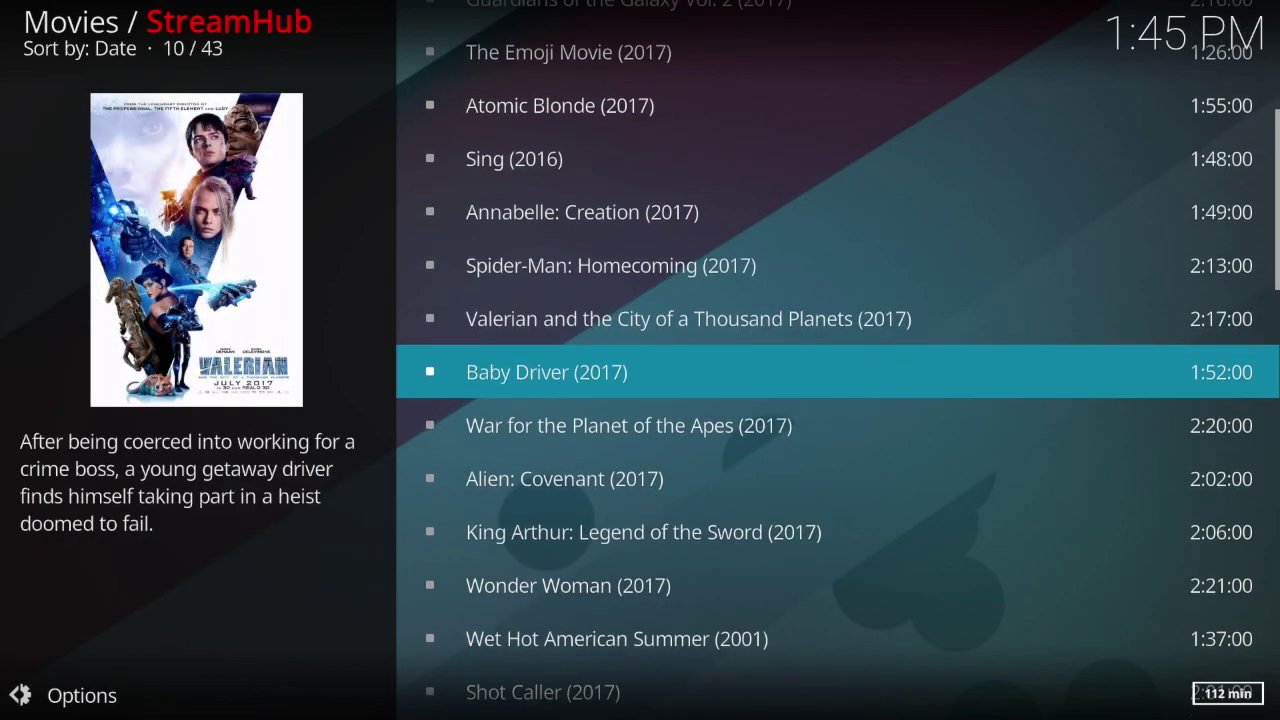
pyautogui.press('Down')
pyautogui.press('Down')
pyautogui.press('Down')
pyautogui.press('Down')
pyautogui.press('Down')
pyautogui.press('Down')
pyautogui.press('Down')
pyautogui.press('Down')
pyautogui.press('Down')
pyautogui.press('Down')
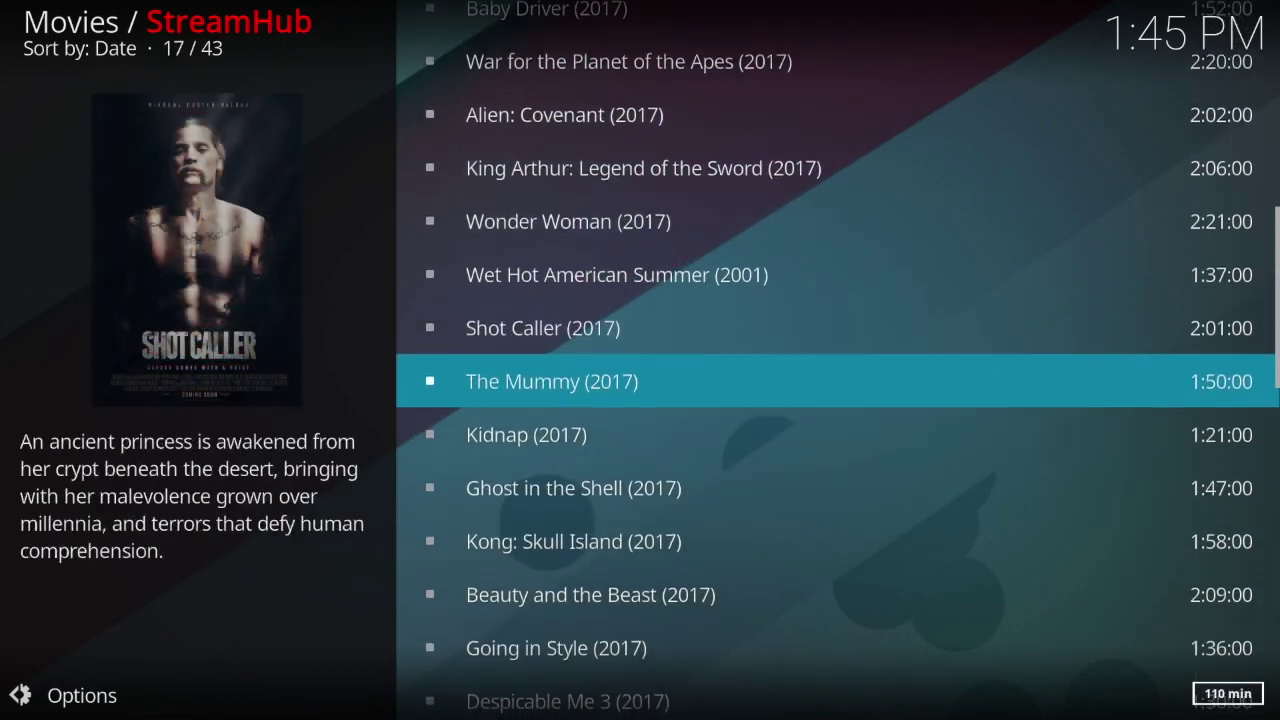
pyautogui.press('Down')
pyautogui.press('Down')
pyautogui.press('Down')
pyautogui.press('Down')
pyautogui.press('Down')
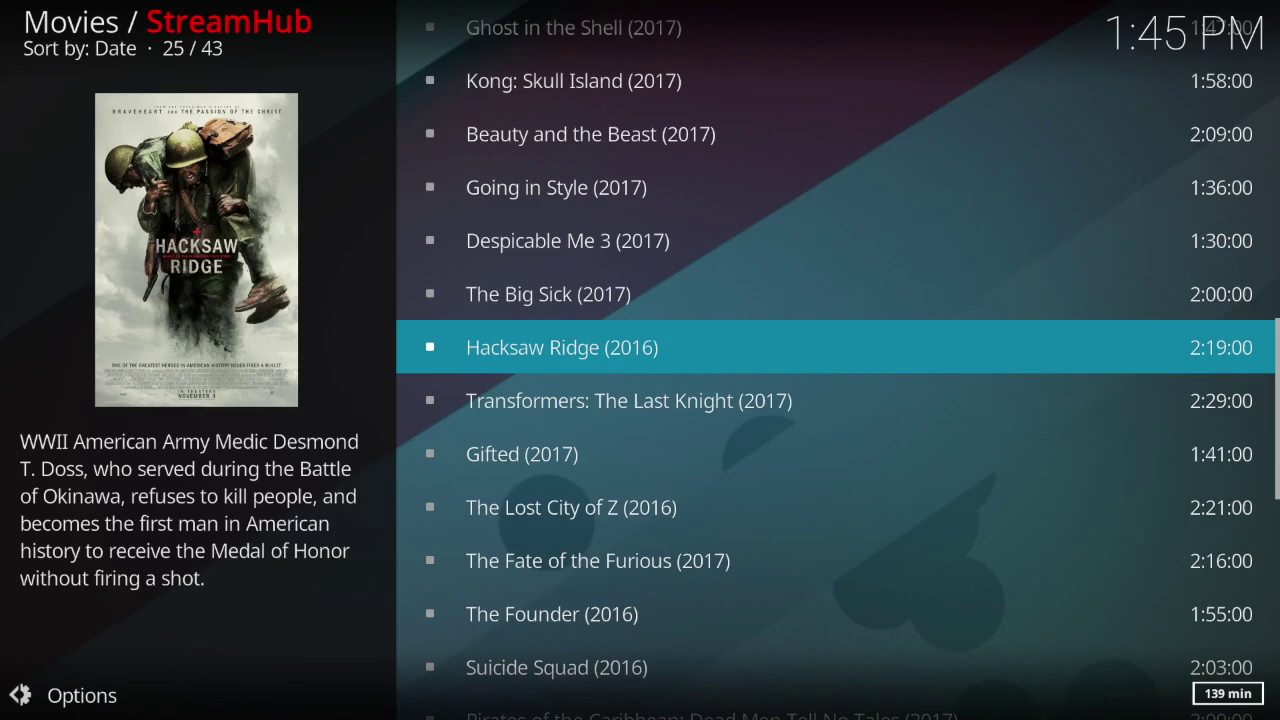
pyautogui.press('Return')
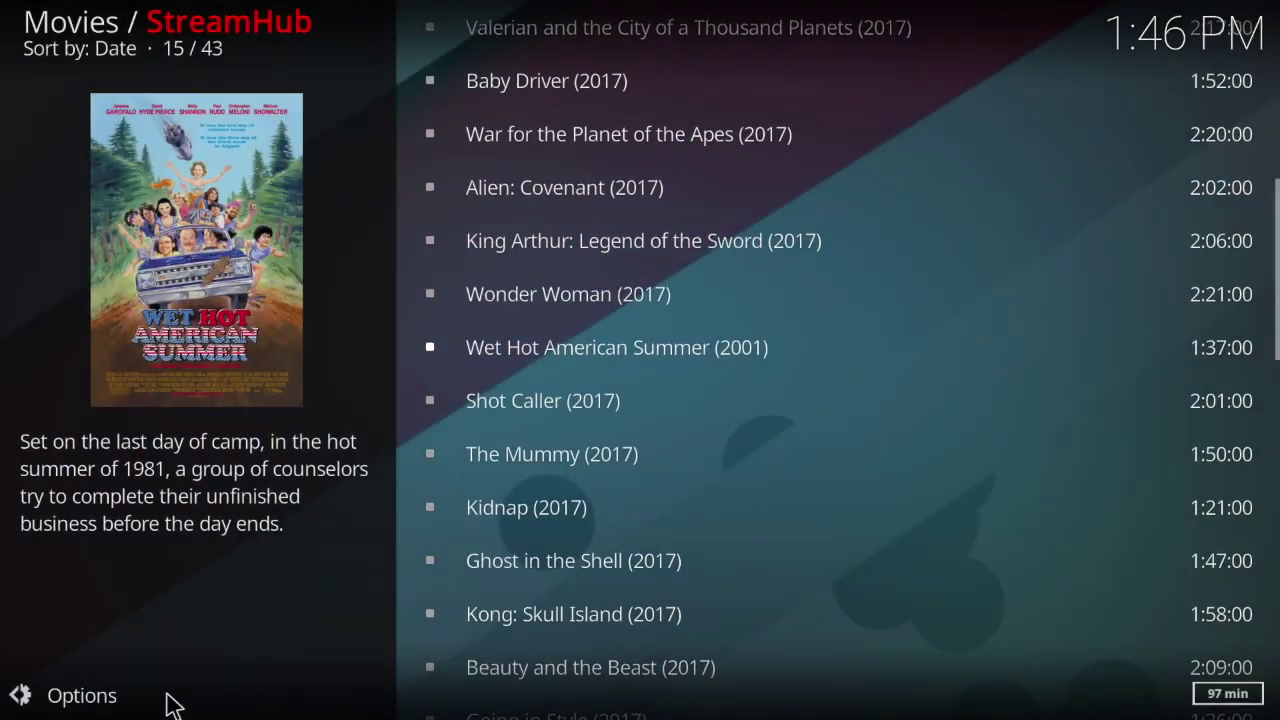
# Step: Back out to Maintenance and open StreamHub's settings on the Playback category
pyautogui.press('BackSpace')
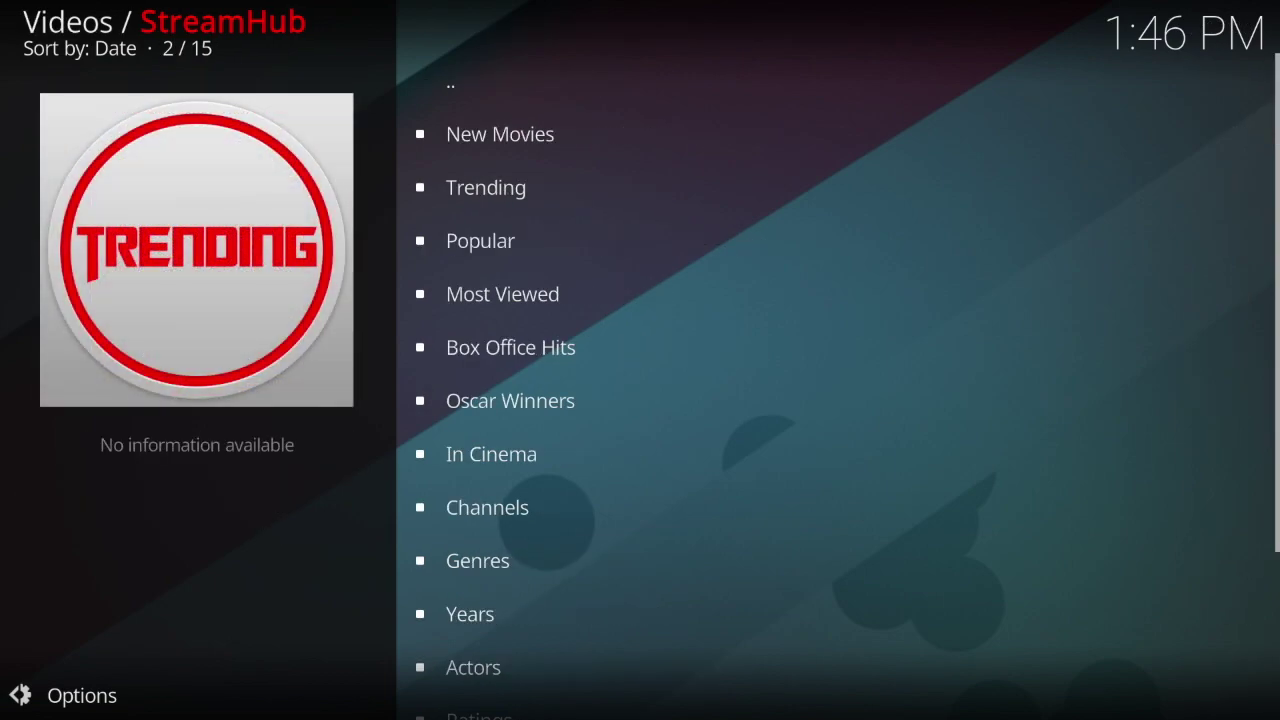
pyautogui.press('BackSpace')
pyautogui.press('Down')
pyautogui.press('Down')
pyautogui.press('Down')
pyautogui.press('Down')
pyautogui.press('Down')
pyautogui.press('Down')
pyautogui.press('Down')
pyautogui.press('Down')
pyautogui.press('Down')
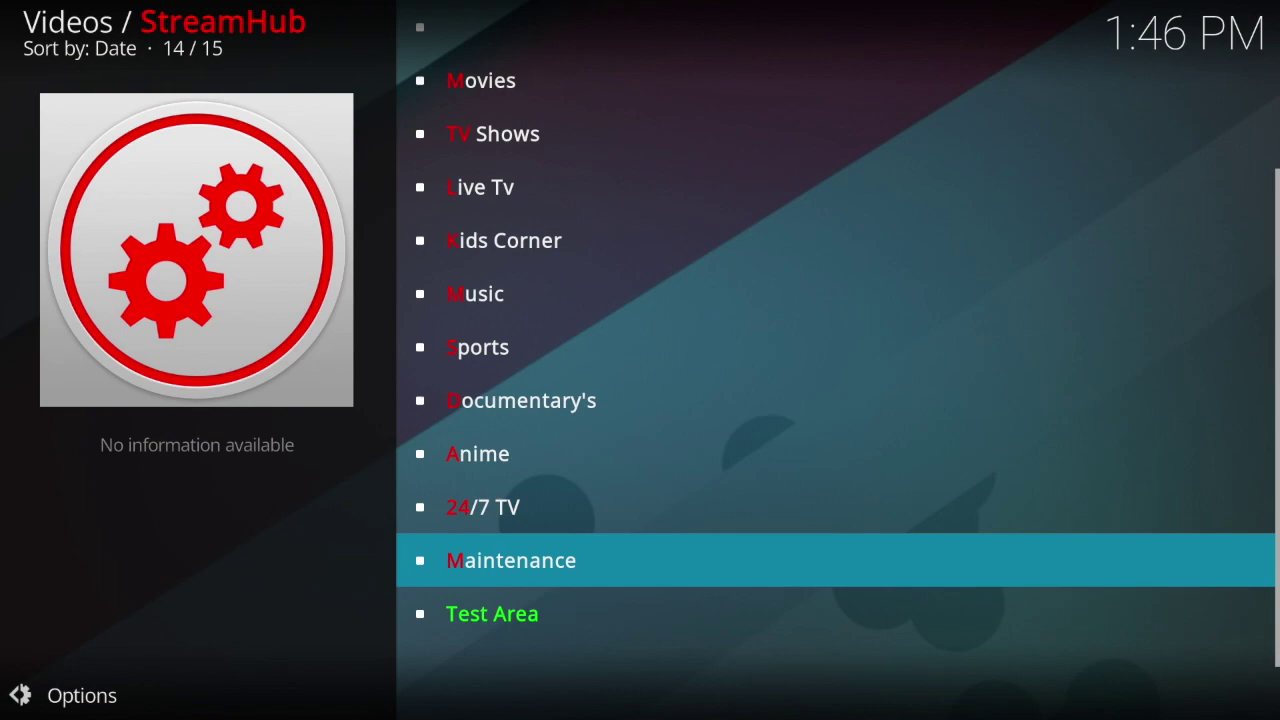
pyautogui.press('Return')
pyautogui.press('Return')
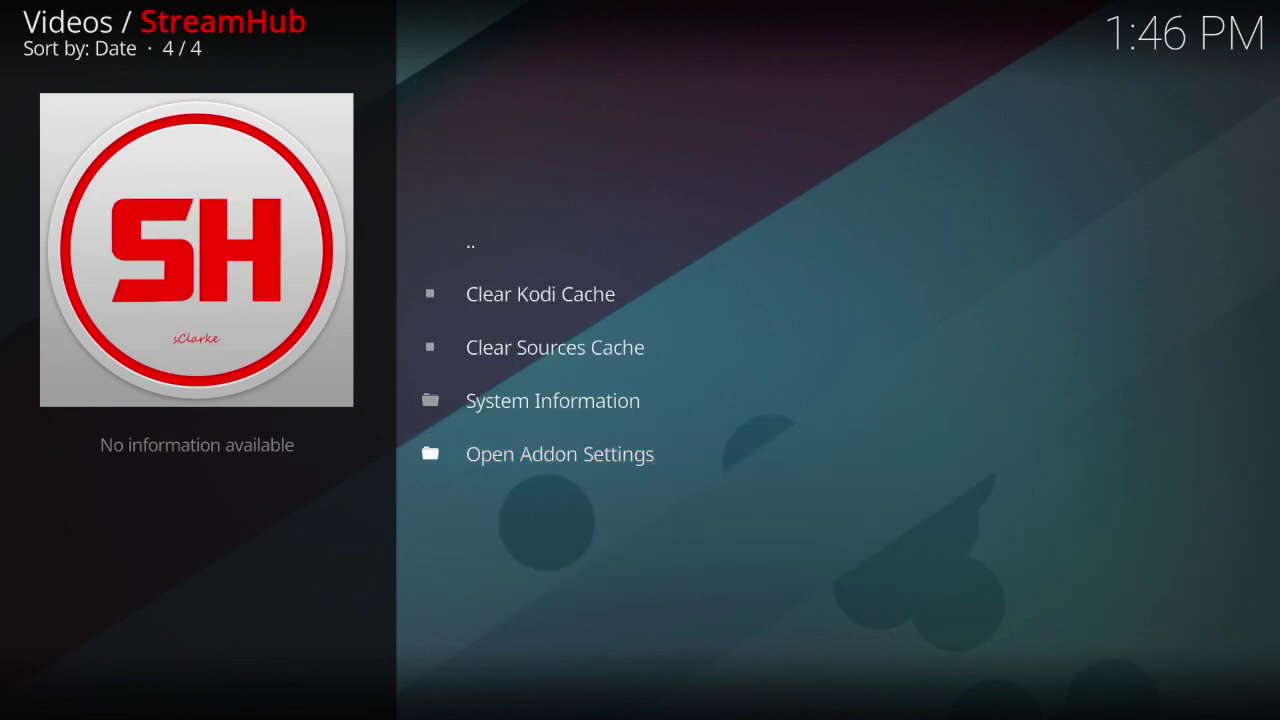
pyautogui.press('Down')
pyautogui.press('Down')
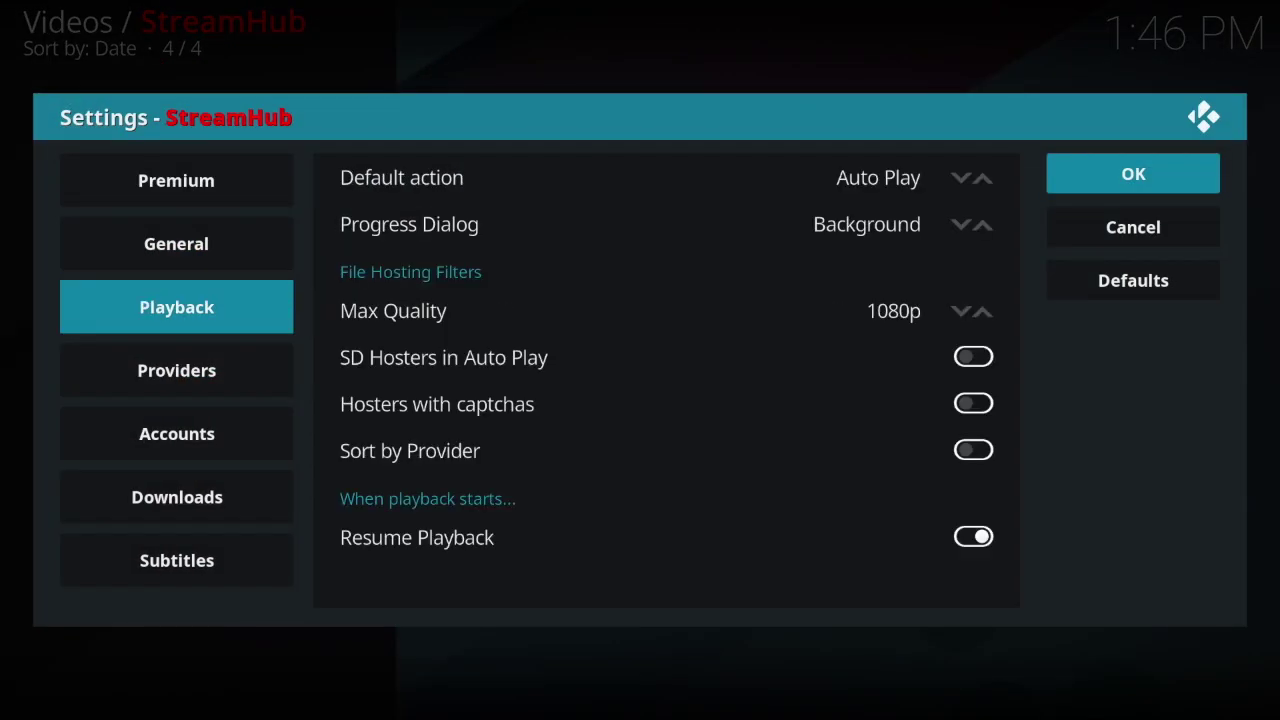
pyautogui.press('Up')
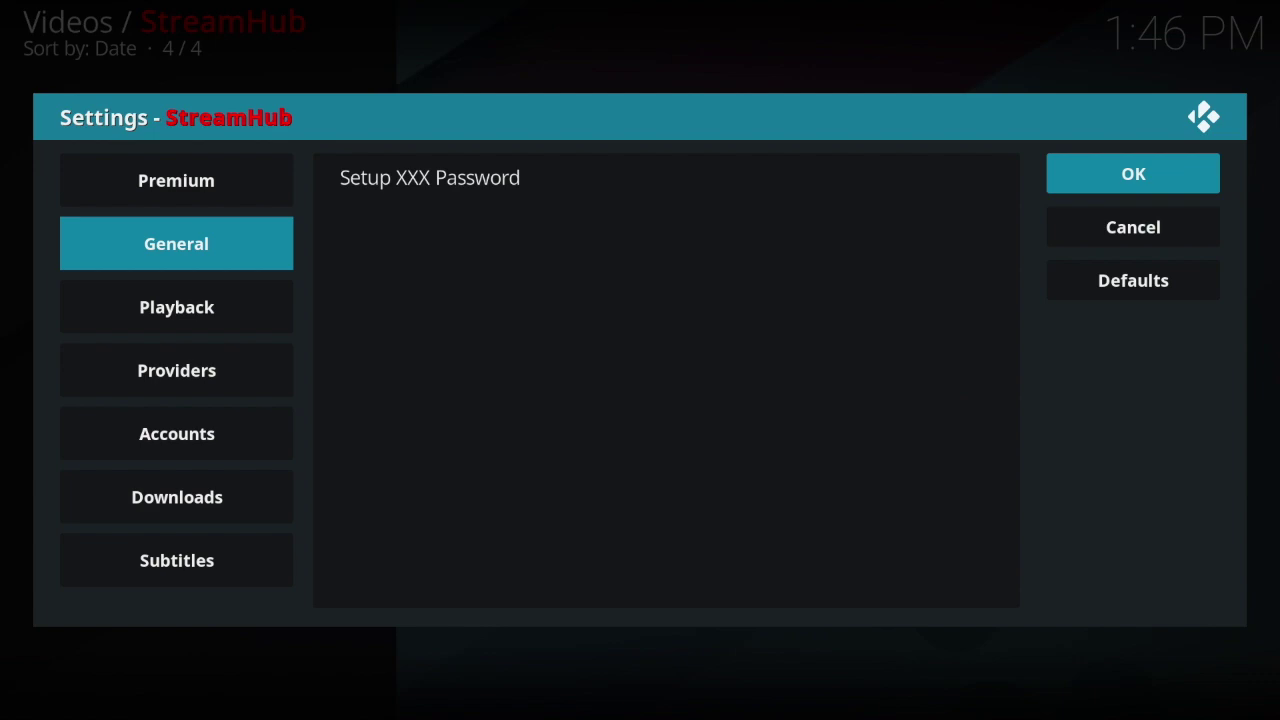
pyautogui.press('Down')
pyautogui.press('Up')
pyautogui.press('Down')
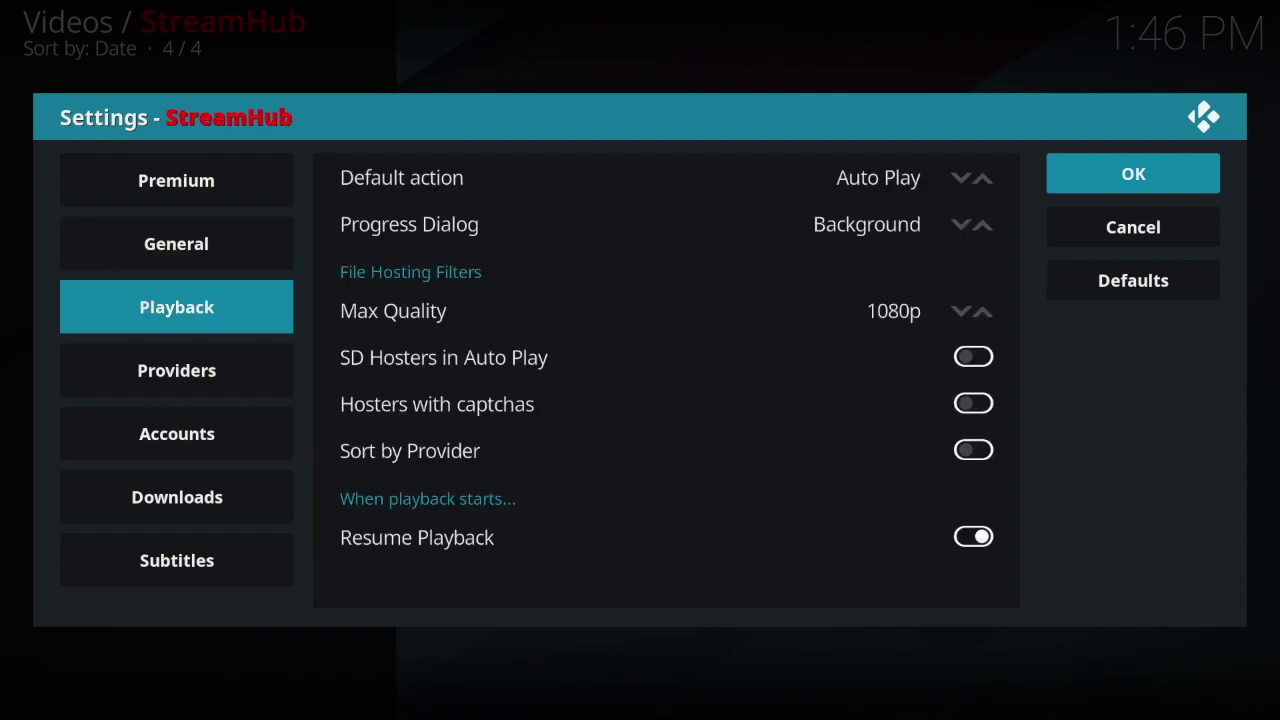
pyautogui.press('Down')
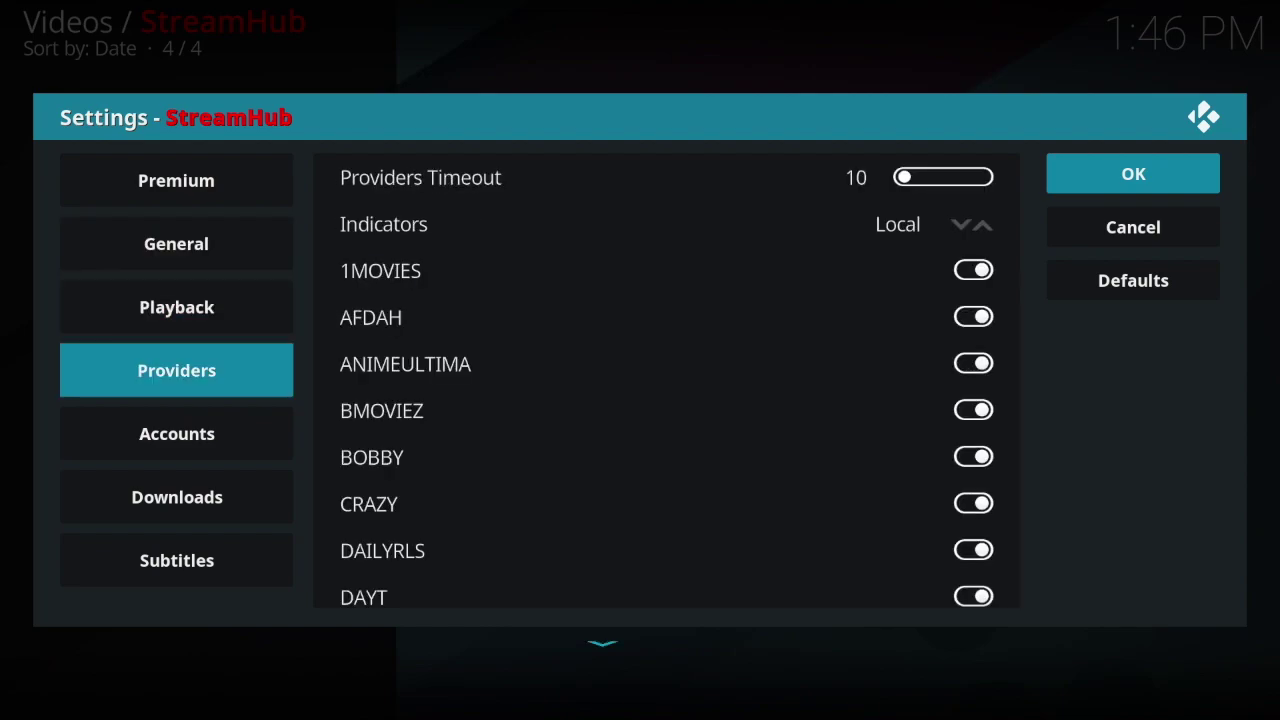
pyautogui.press('Up')
# Step: Change Progress Dialog from Background to Foreground and save the settings
pyautogui.press('Right')
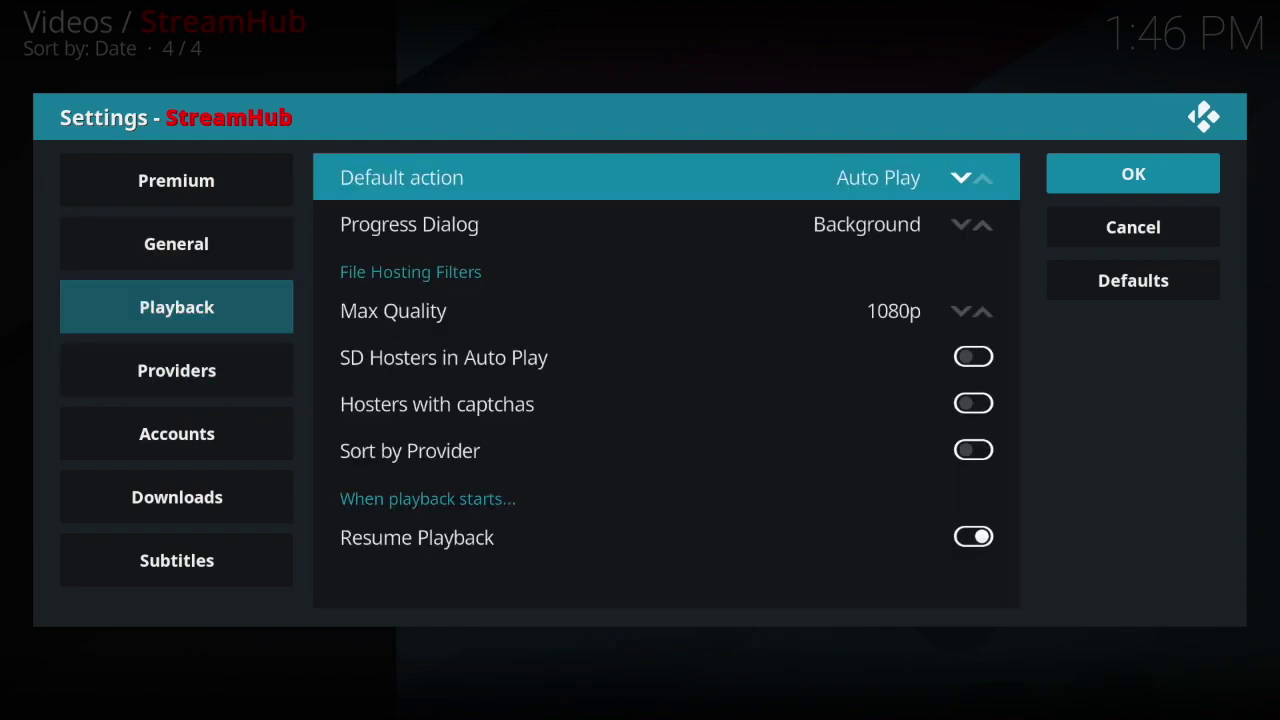
pyautogui.press('Down')
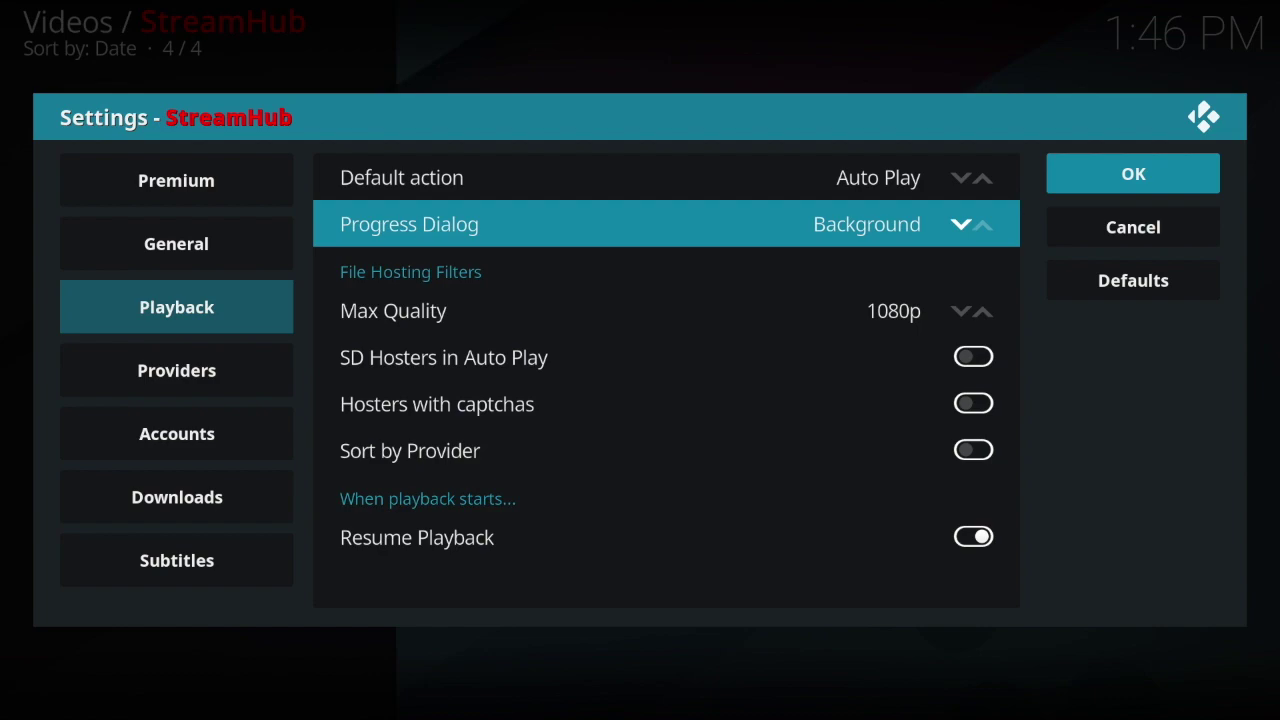
pyautogui.press('Left')
pyautogui.press('Return')
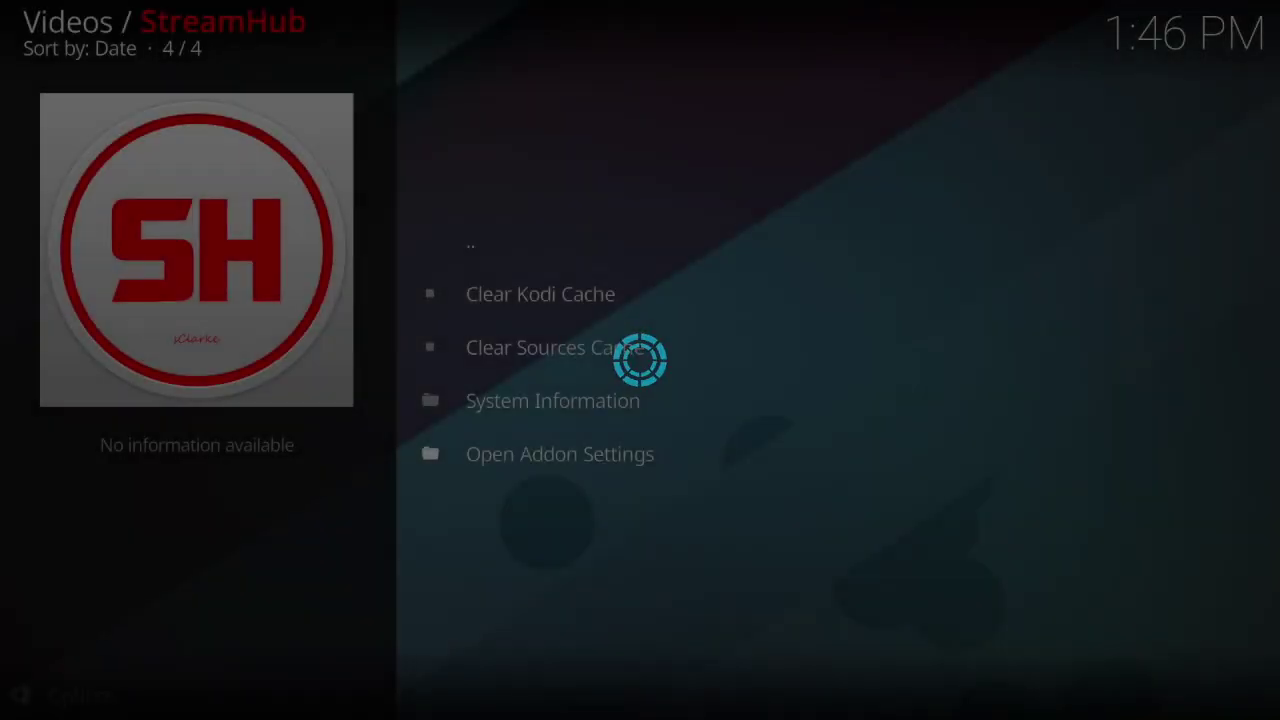
# Step: Return to the StreamHub menu and open the Movies categories
pyautogui.press('BackSpace')
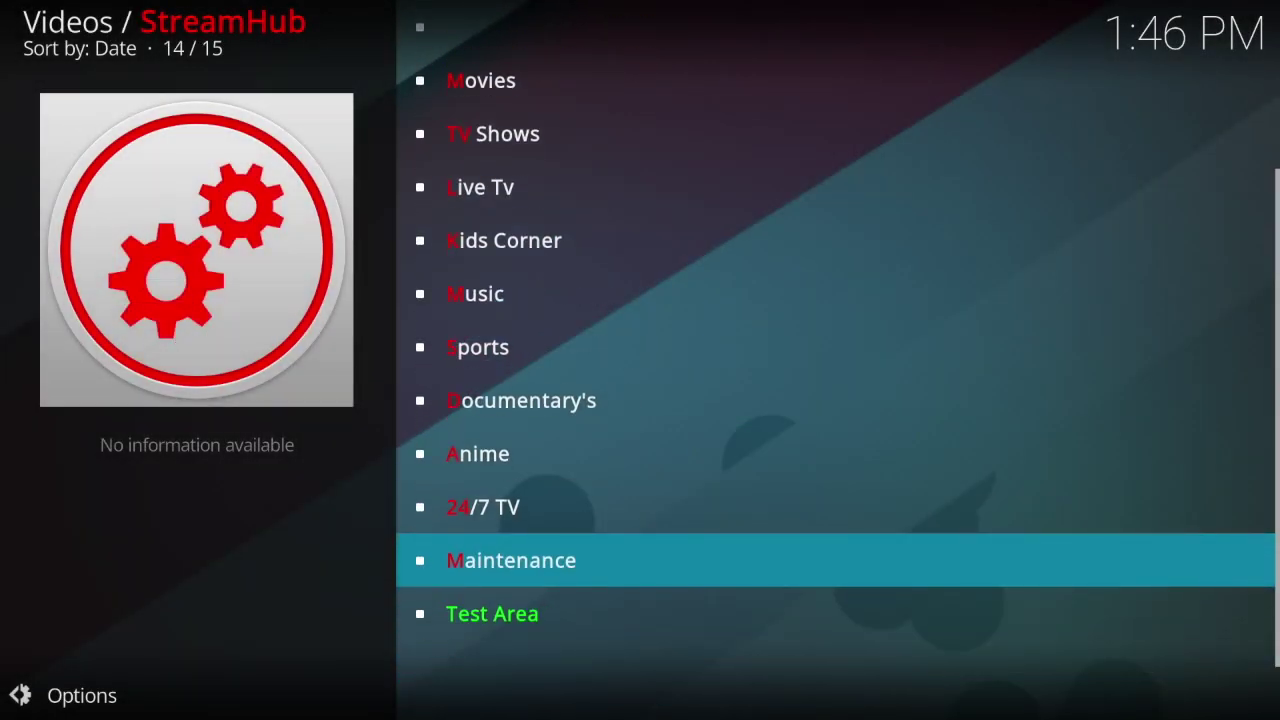
pyautogui.press('Down')
pyautogui.press('Down')
pyautogui.press('Down')
pyautogui.press('Down')
pyautogui.press('Down')
pyautogui.press('Down')
pyautogui.press('Down')
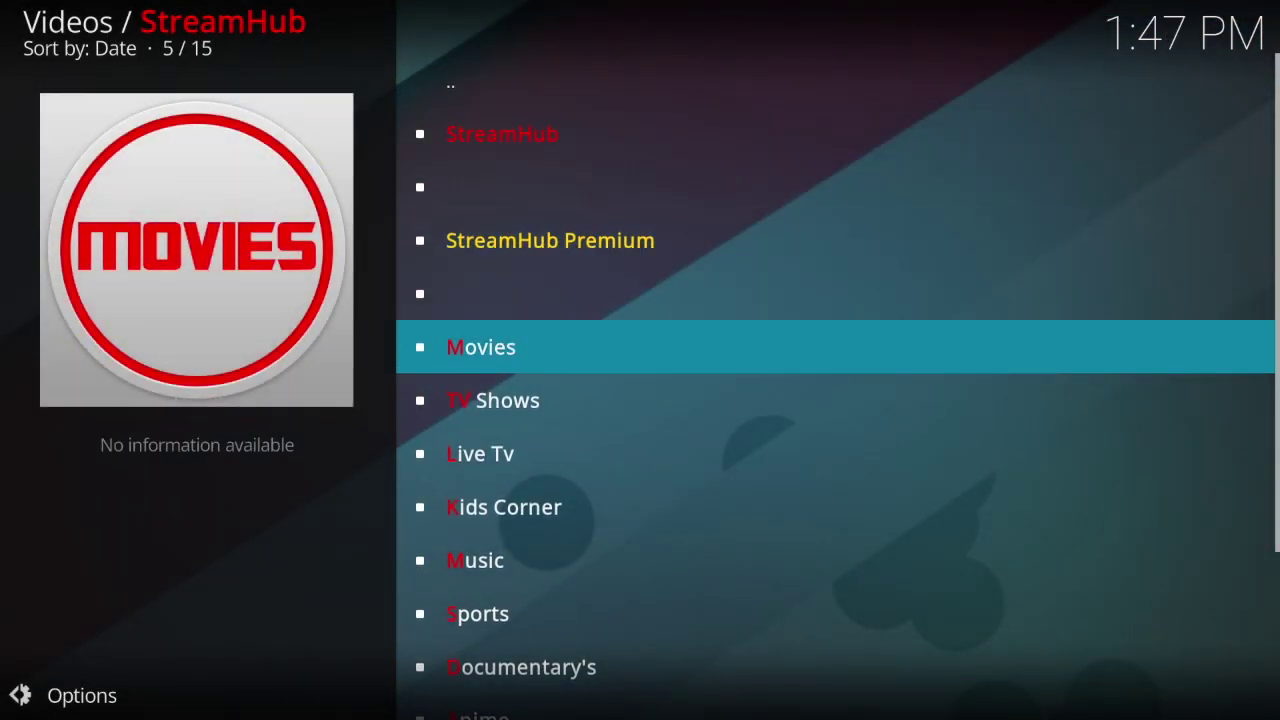
pyautogui.press('Return')
pyautogui.press('Down')
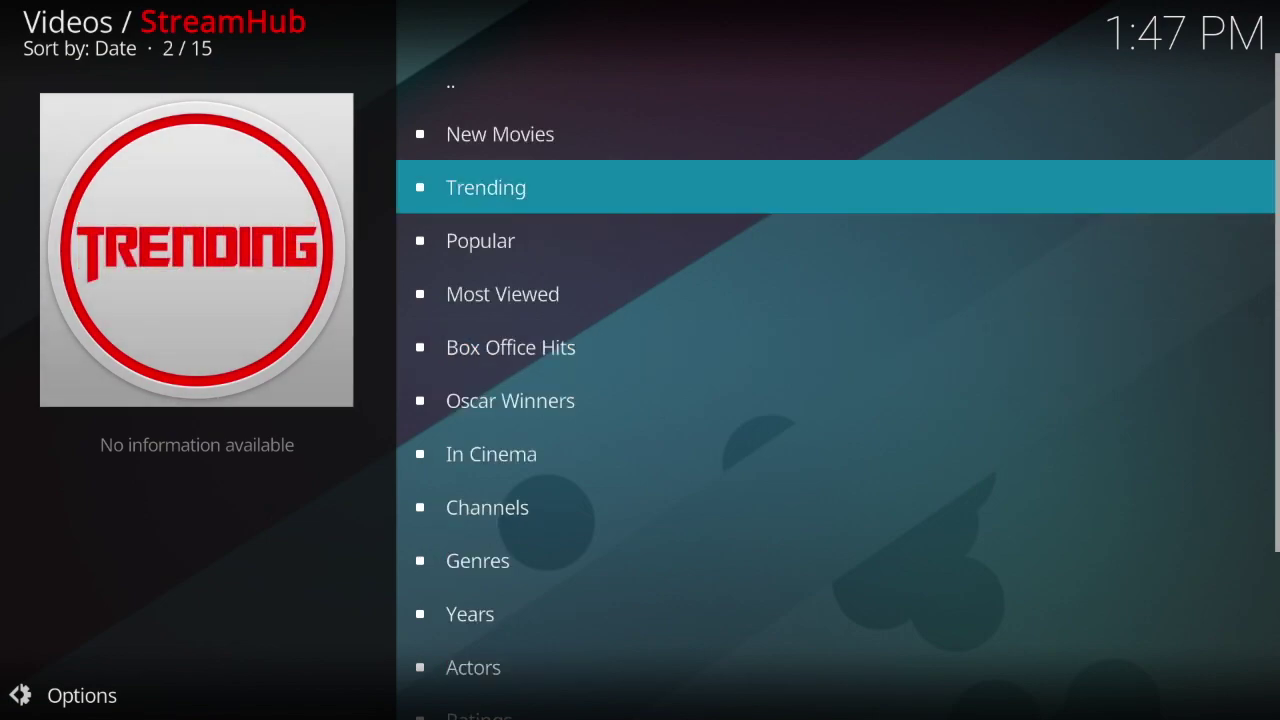
# Step: Open Movies > Years > 2016 and start Message from the King
pyautogui.press('Down')
pyautogui.press('Down')
pyautogui.press('Down')
pyautogui.press('Down')
pyautogui.press('Up')
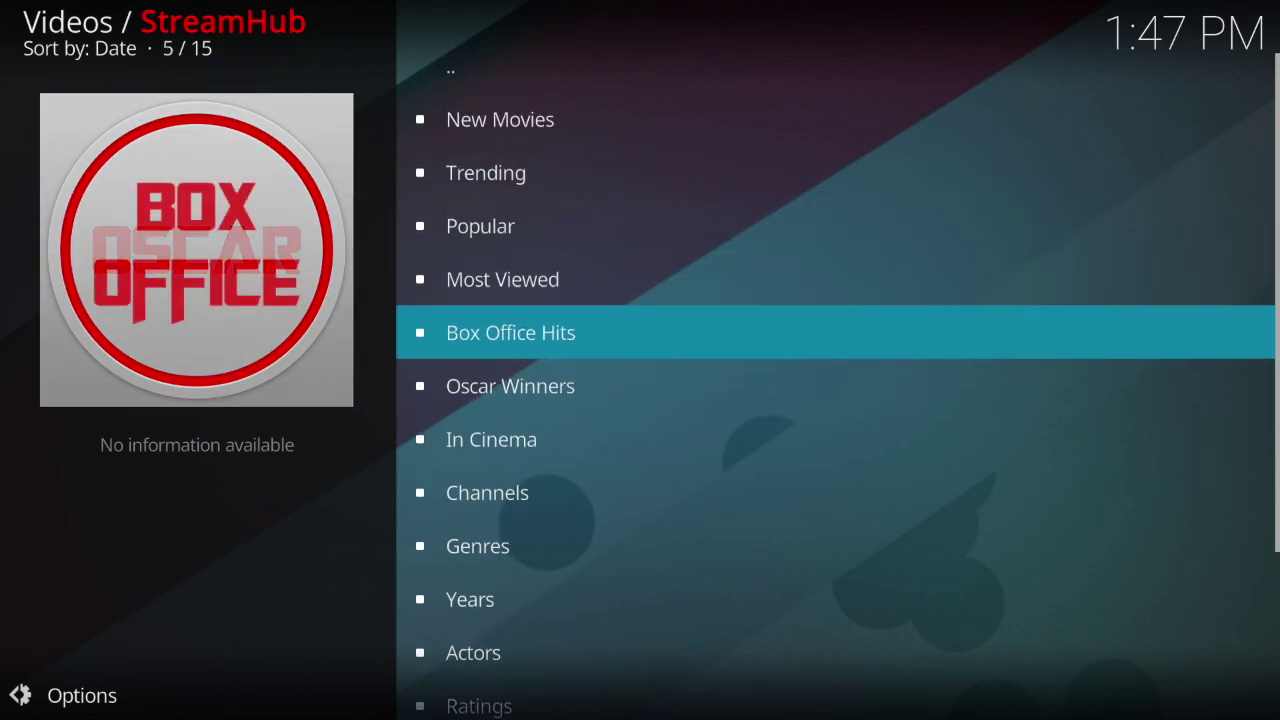
pyautogui.press('Down')
pyautogui.press('Down')
pyautogui.press('Down')
pyautogui.press('Down')
pyautogui.press('Down')
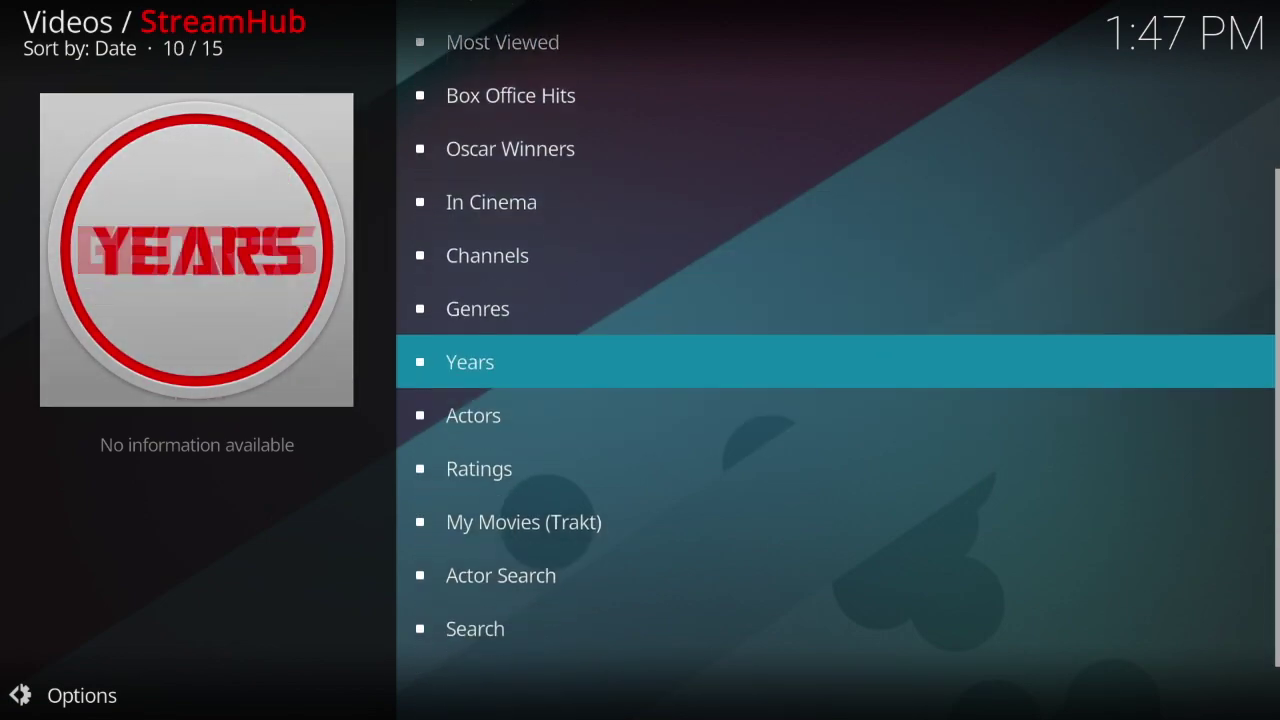
pyautogui.press('Return')
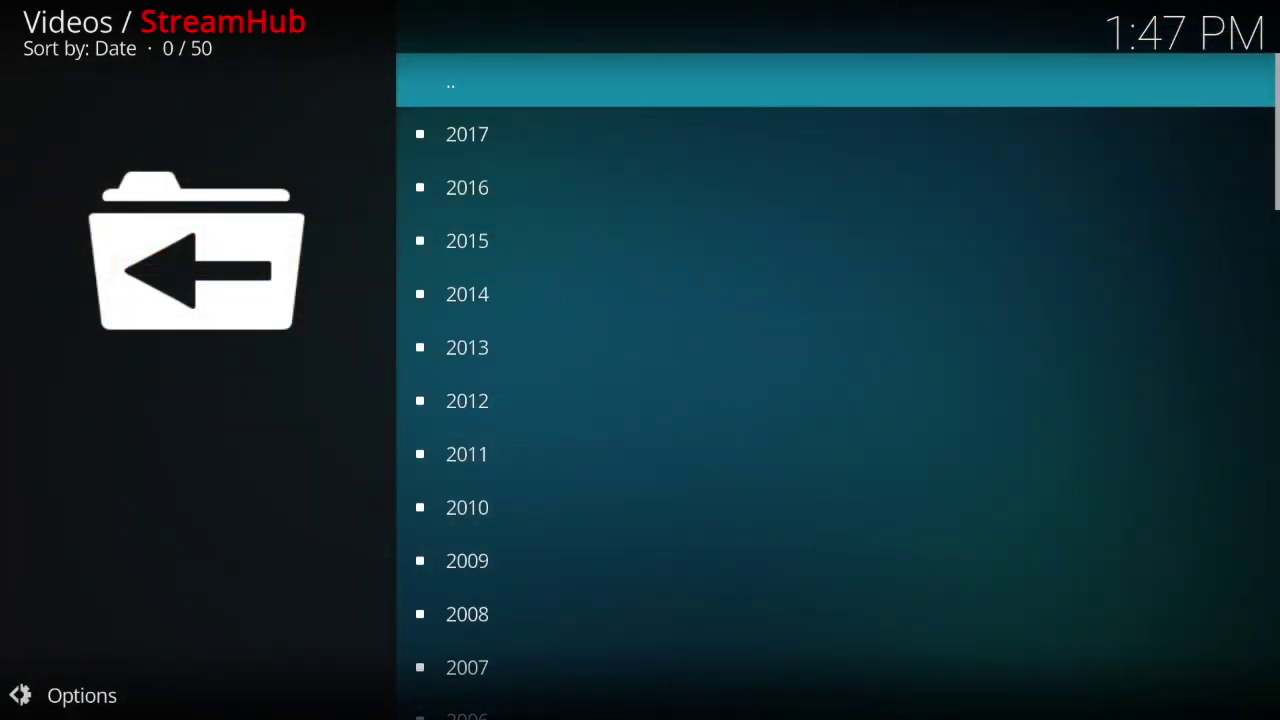
pyautogui.press('Down')
pyautogui.press('Down')
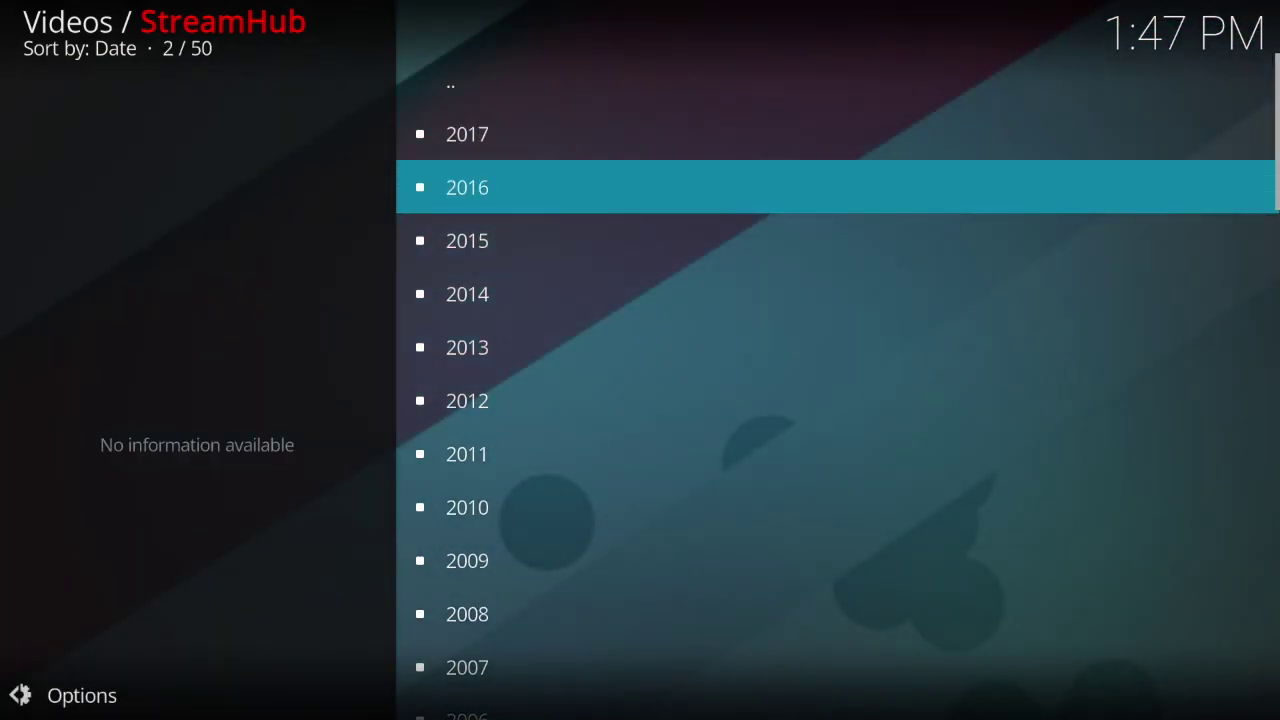
pyautogui.press('Return')
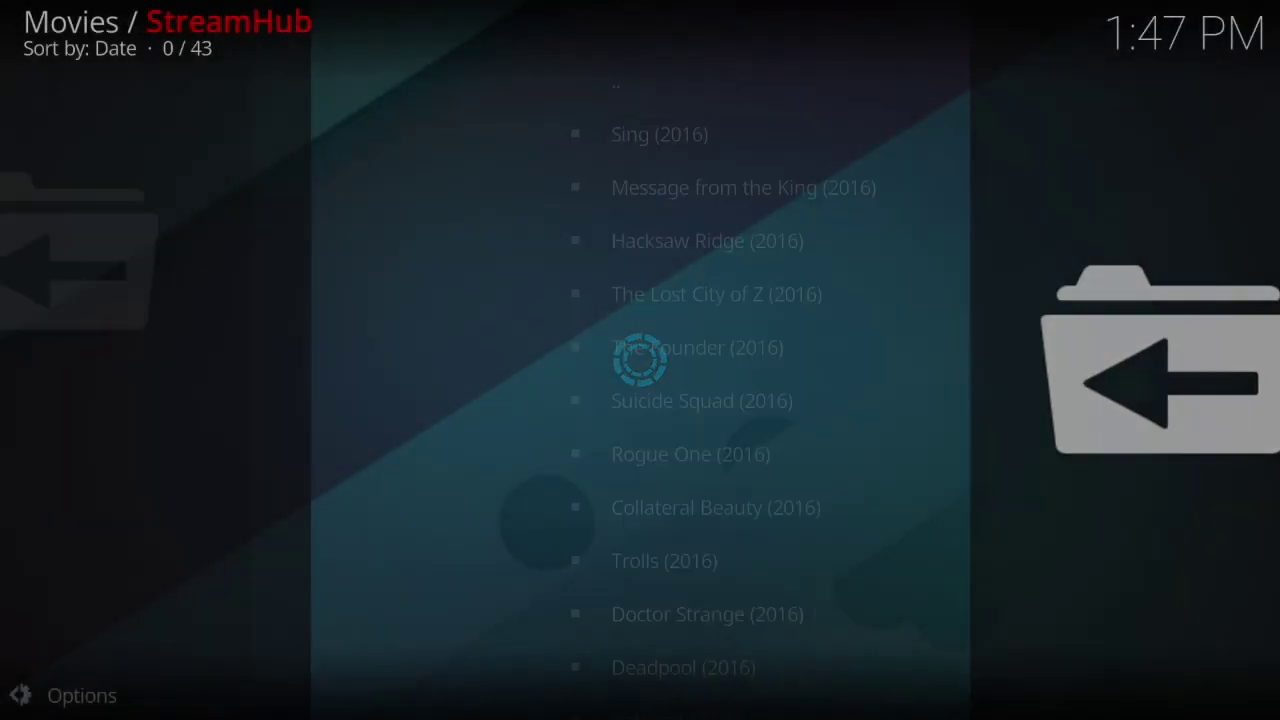
pyautogui.press('Down')
pyautogui.press('Down')
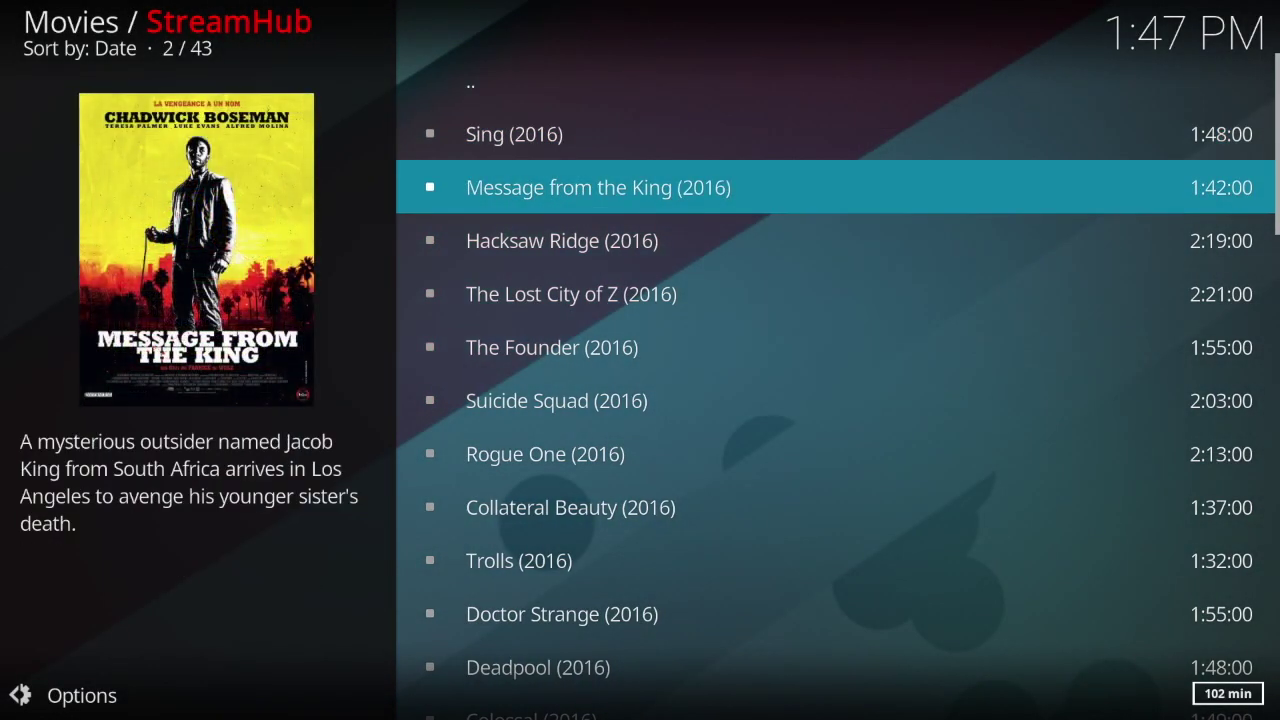
pyautogui.press('Return')
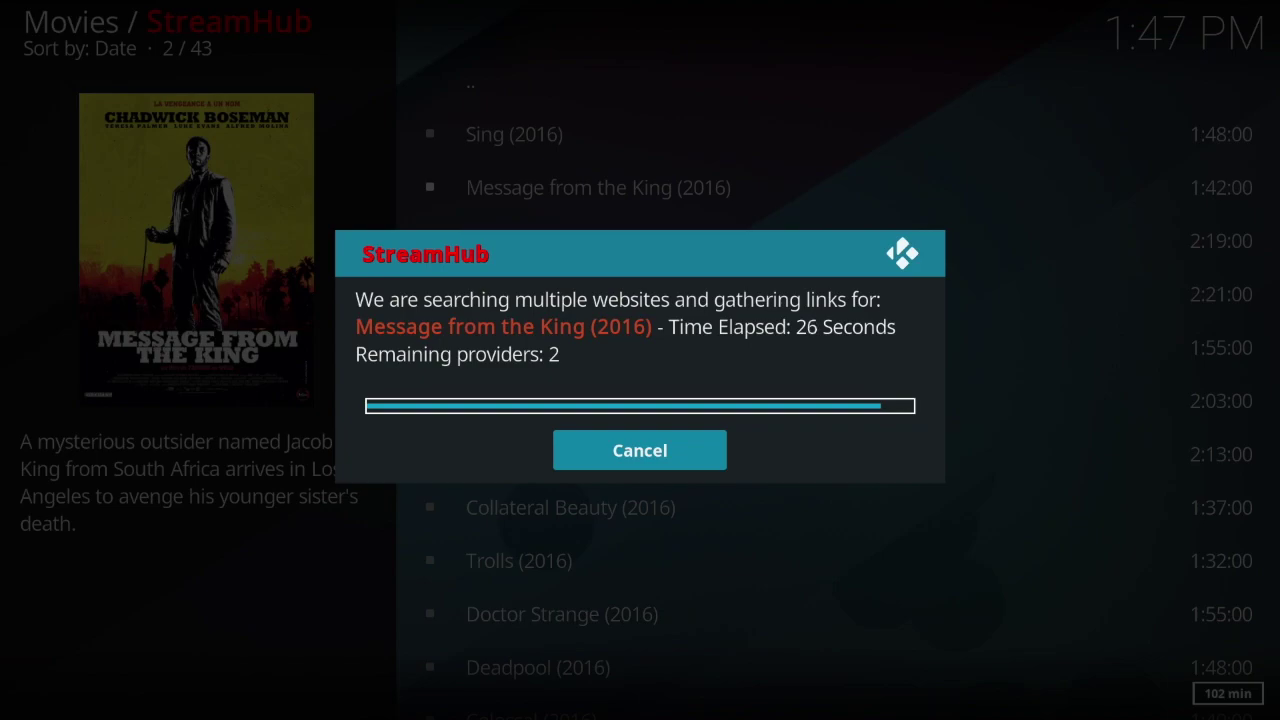
# Step: Cancel the remaining link search, seek to about 00:10:41, then stop playback and go back
pyautogui.click(622, 454)
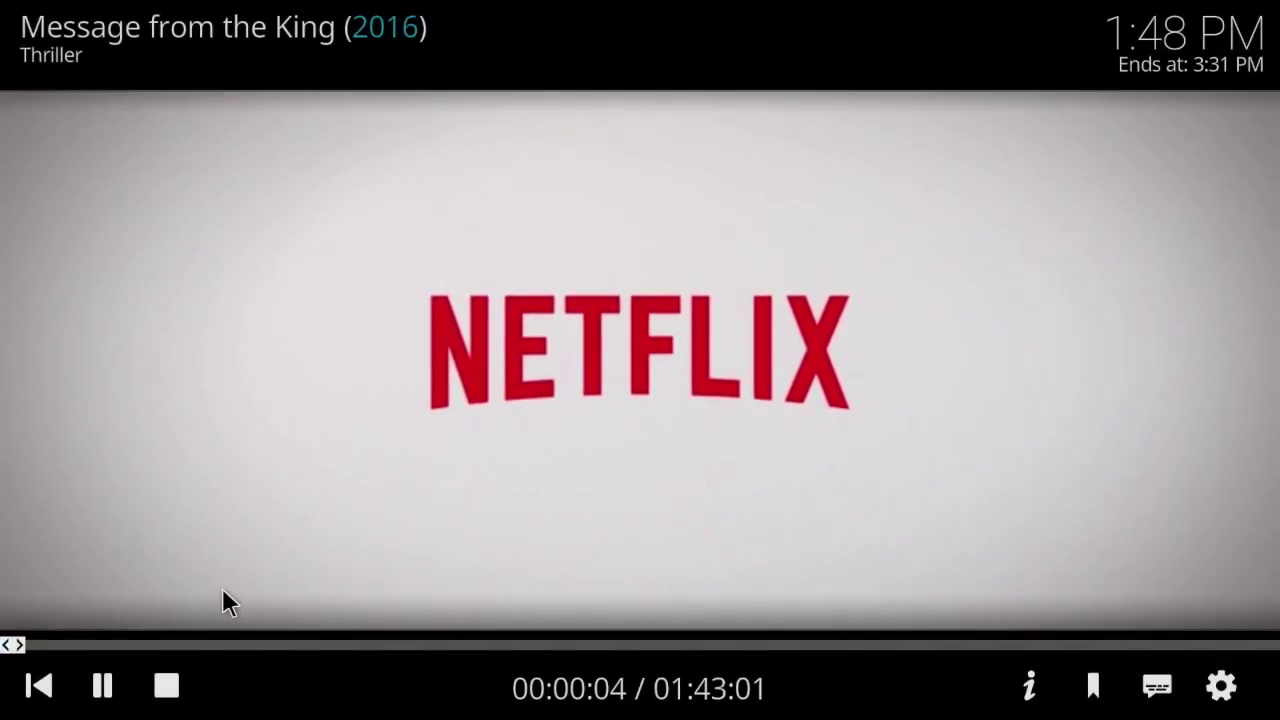
pyautogui.click(131, 645)
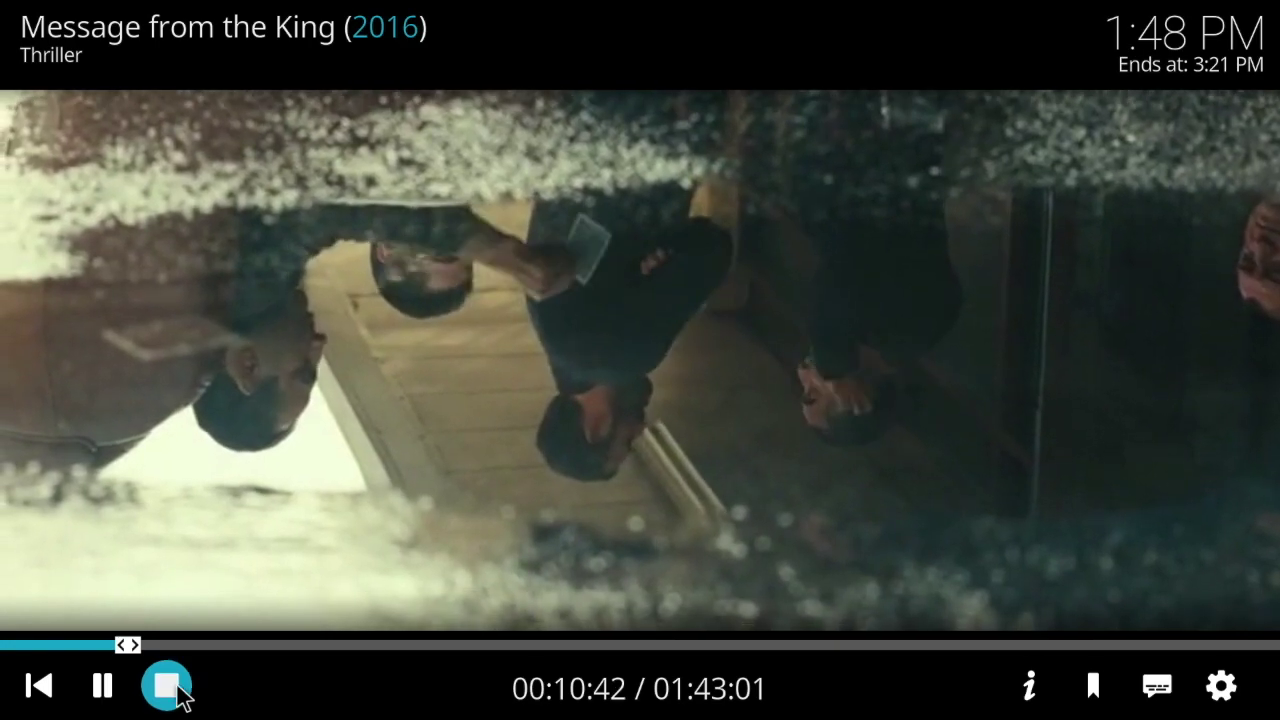
pyautogui.click(176, 690)
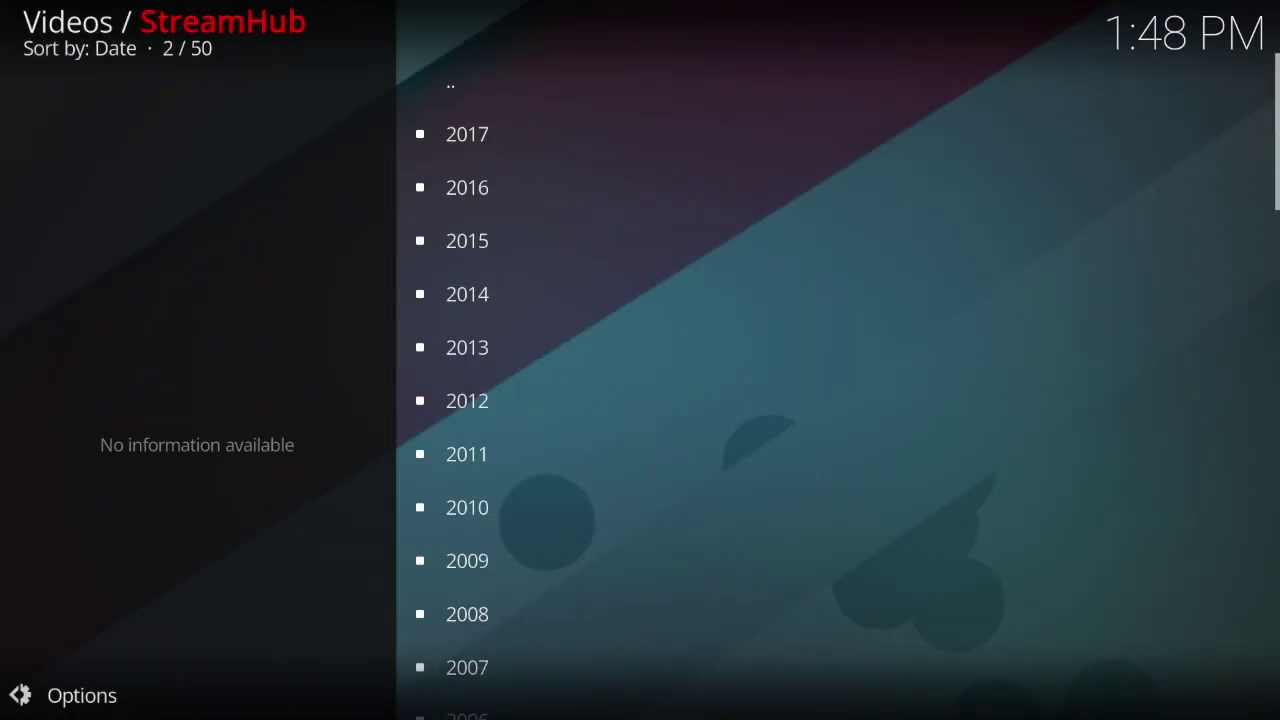
pyautogui.press('BackSpace')
pyautogui.press('BackSpace')
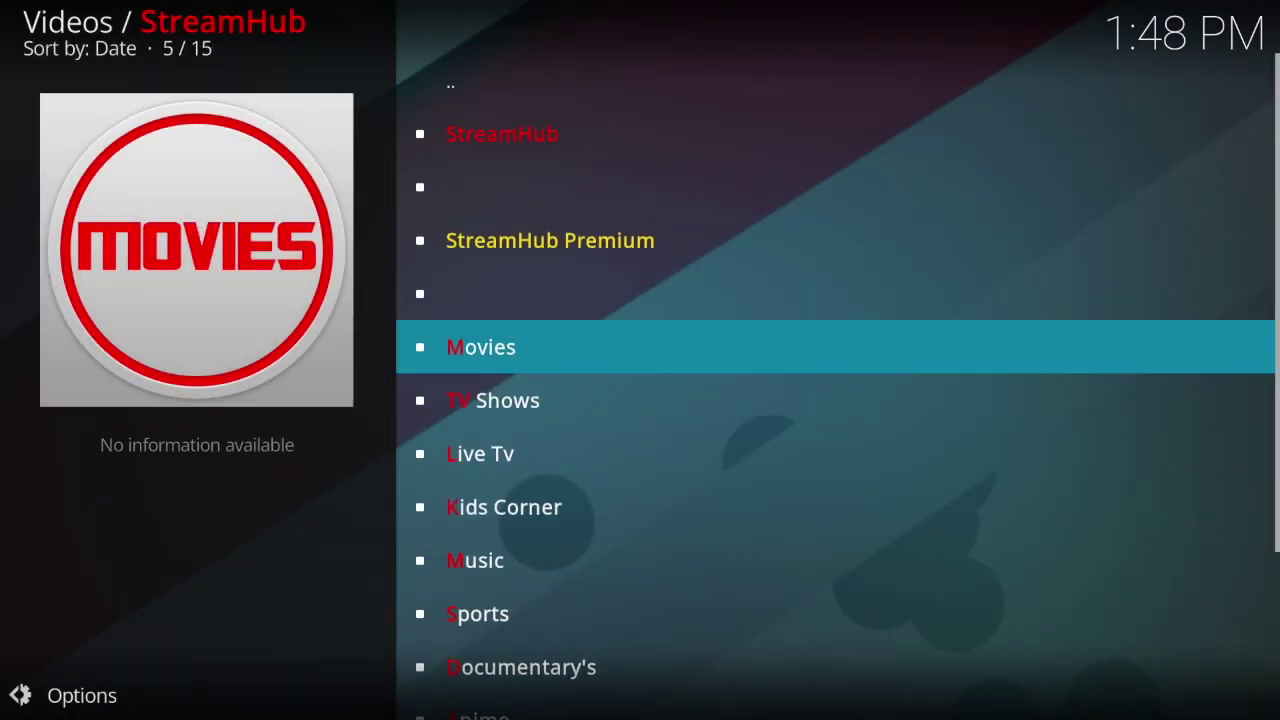
# Step: Open StreamHub's settings and start General > Setup XXX Password
pyautogui.press('Down')
pyautogui.press('Down')
pyautogui.press('Down')
pyautogui.press('Down')
pyautogui.press('Down')
pyautogui.press('Down')
pyautogui.press('Down')
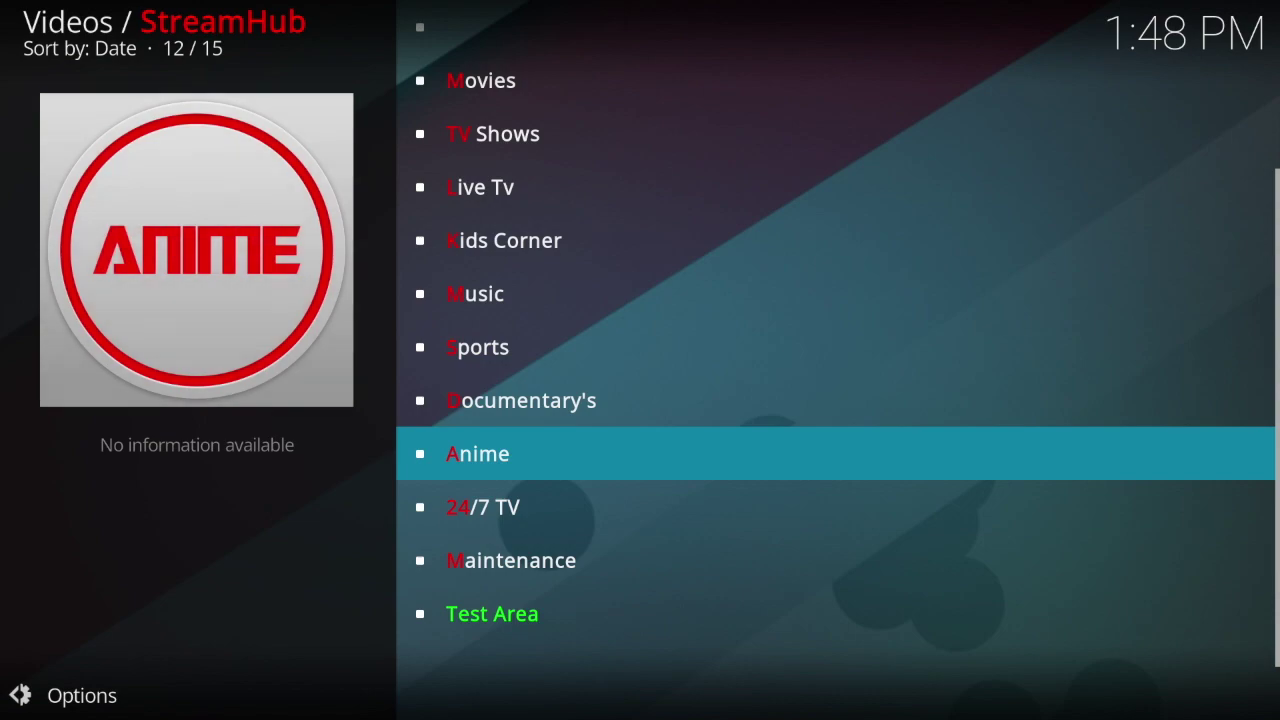
pyautogui.press('Down')
pyautogui.press('Down')
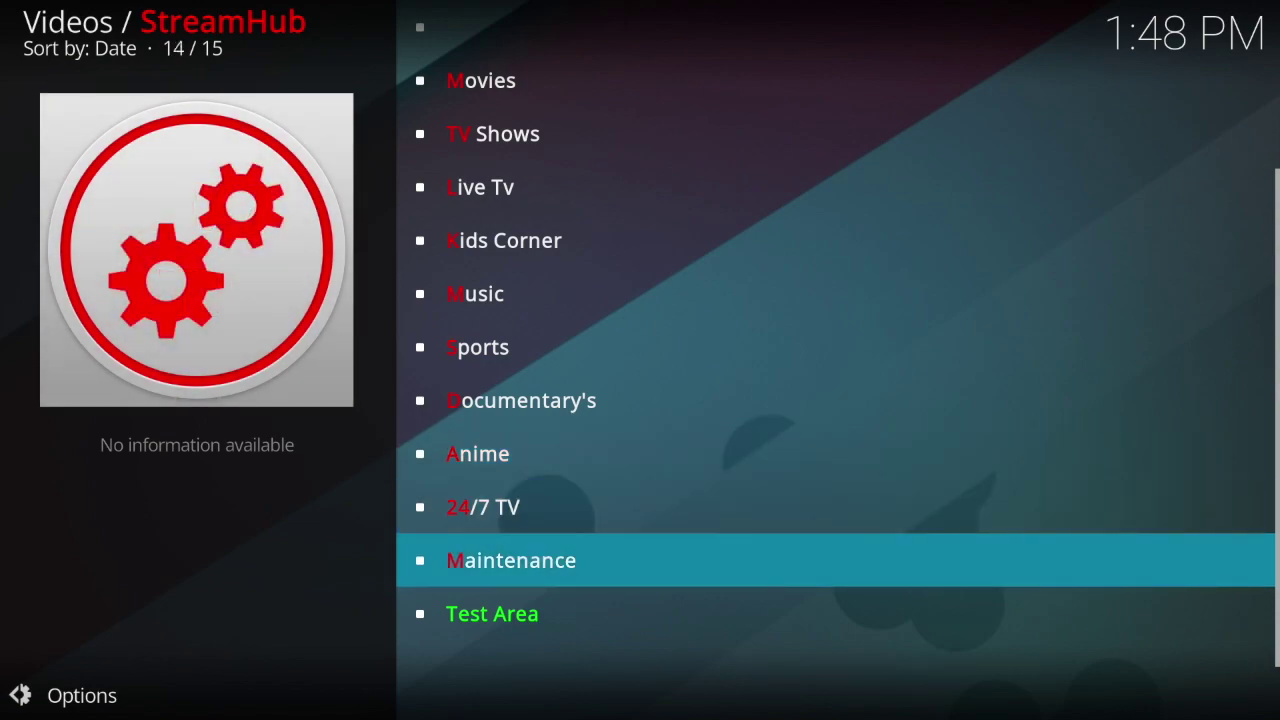
pyautogui.press('Return')
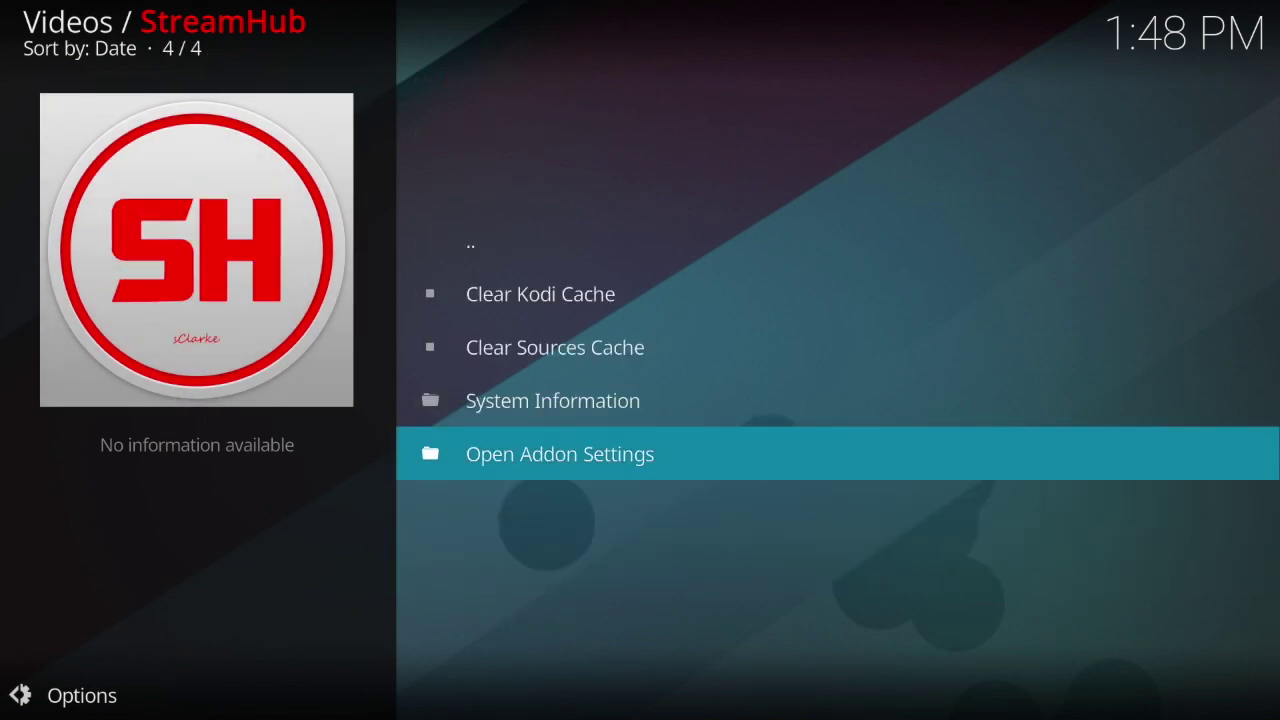
pyautogui.press('Return')
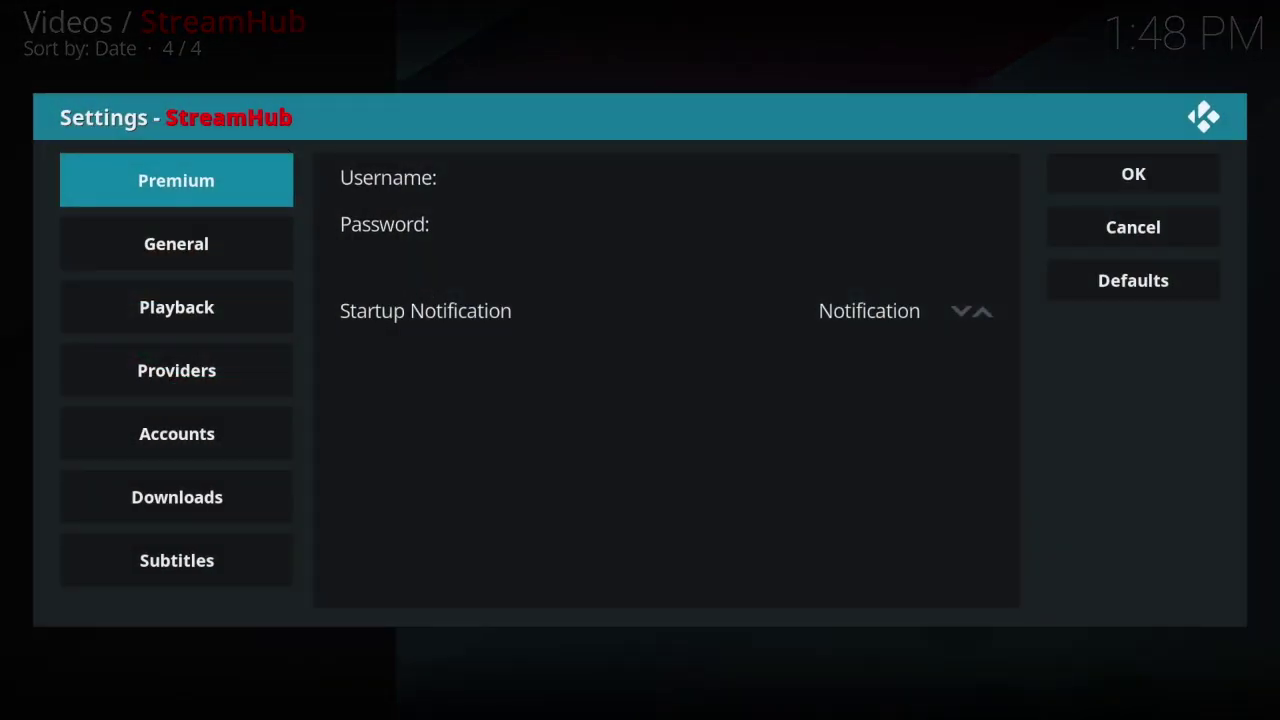
pyautogui.press('Down')
pyautogui.press('Right')
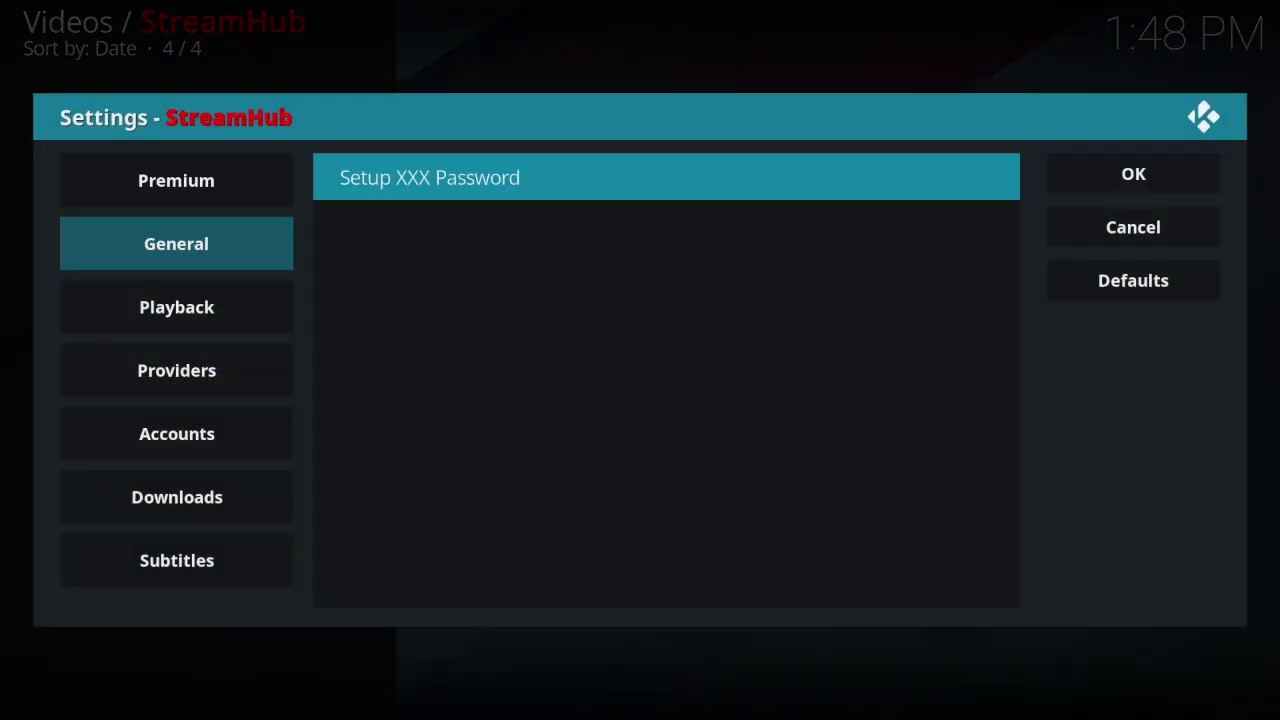
pyautogui.press('Return')
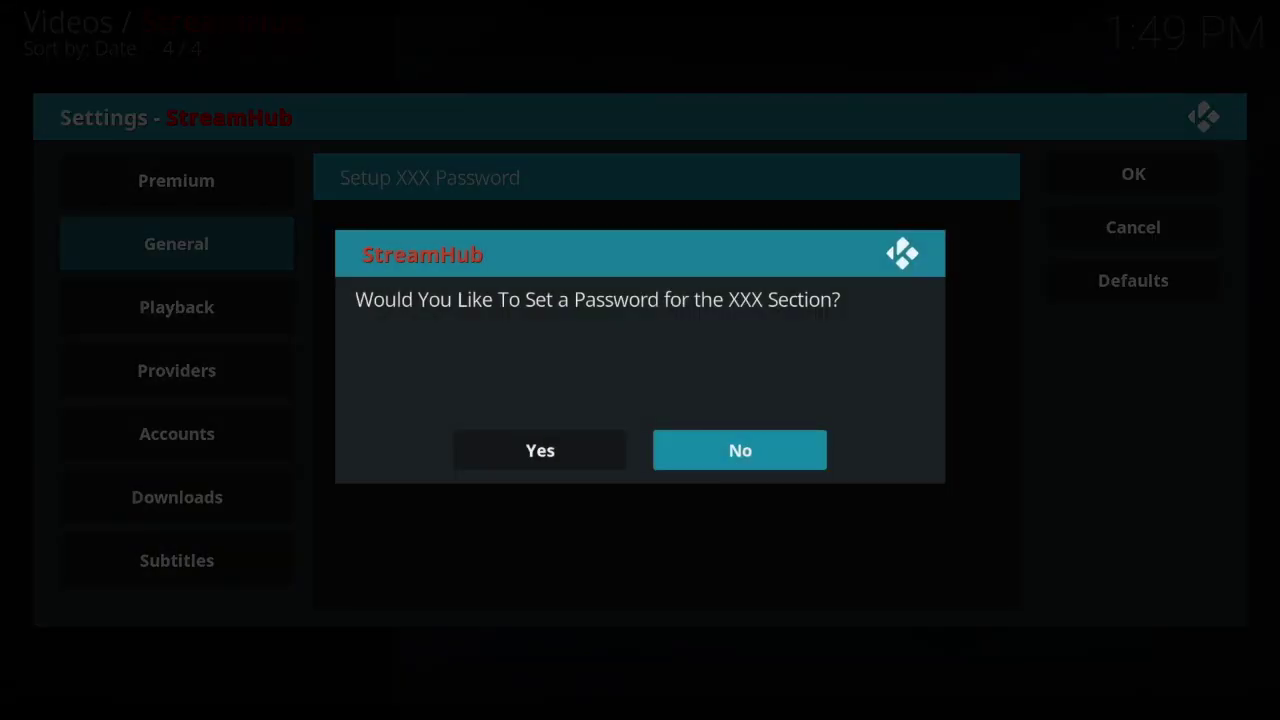
# Step: Answer Yes, enter the XXX section password, and accept both dialogs
pyautogui.press('Left')
pyautogui.press('Return')
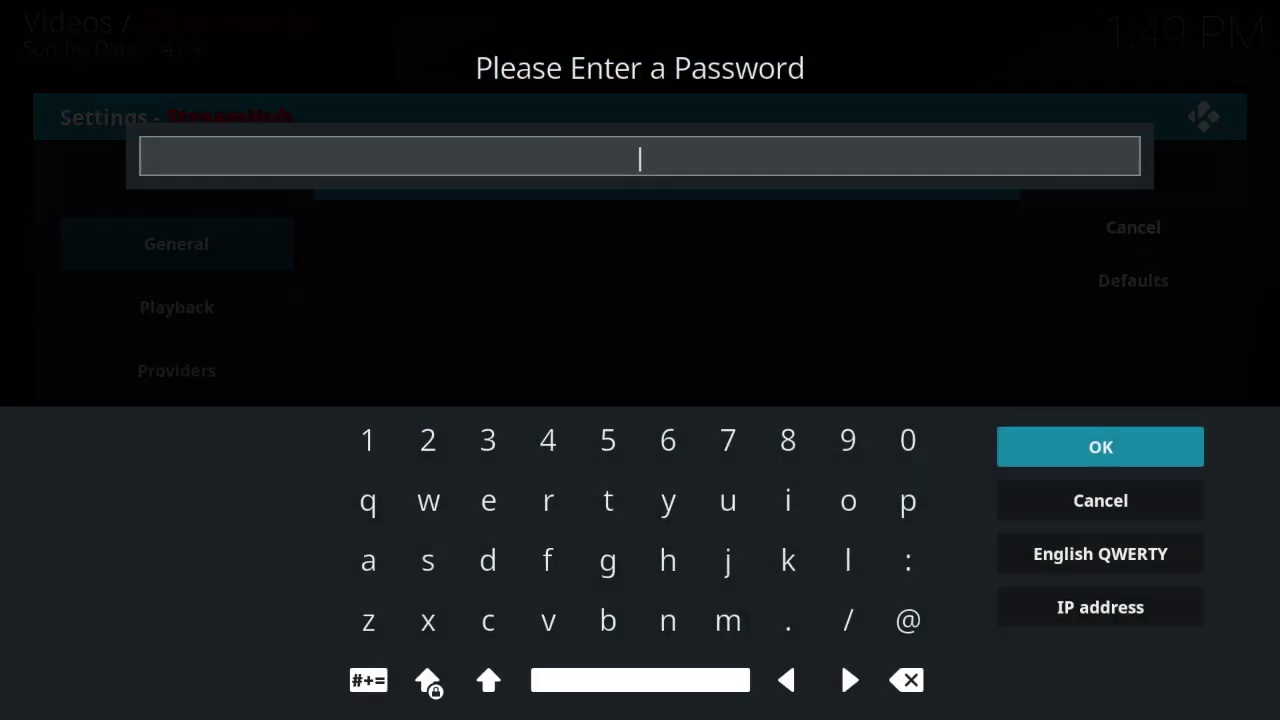
pyautogui.write('1111')
pyautogui.click(1100, 448)
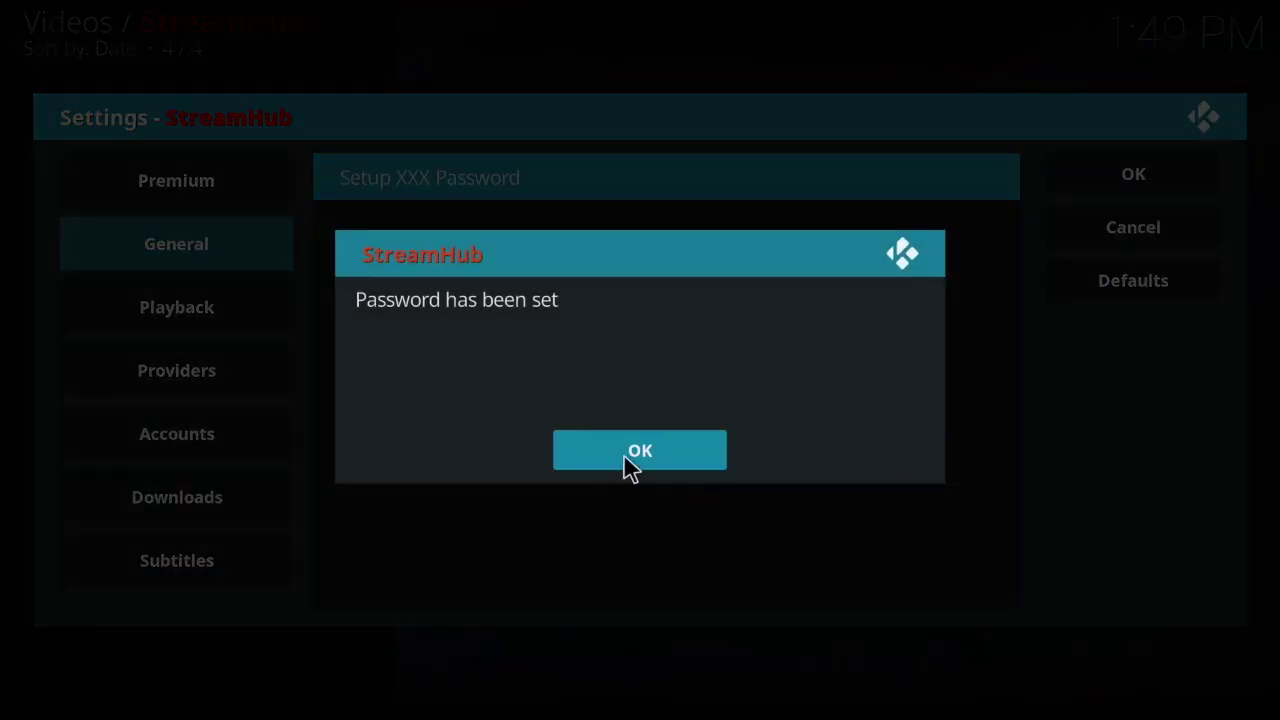
pyautogui.click(630, 455)
# Step: Browse the Playback, Providers, Accounts, Downloads and Subtitles settings categories
pyautogui.click(228, 311)
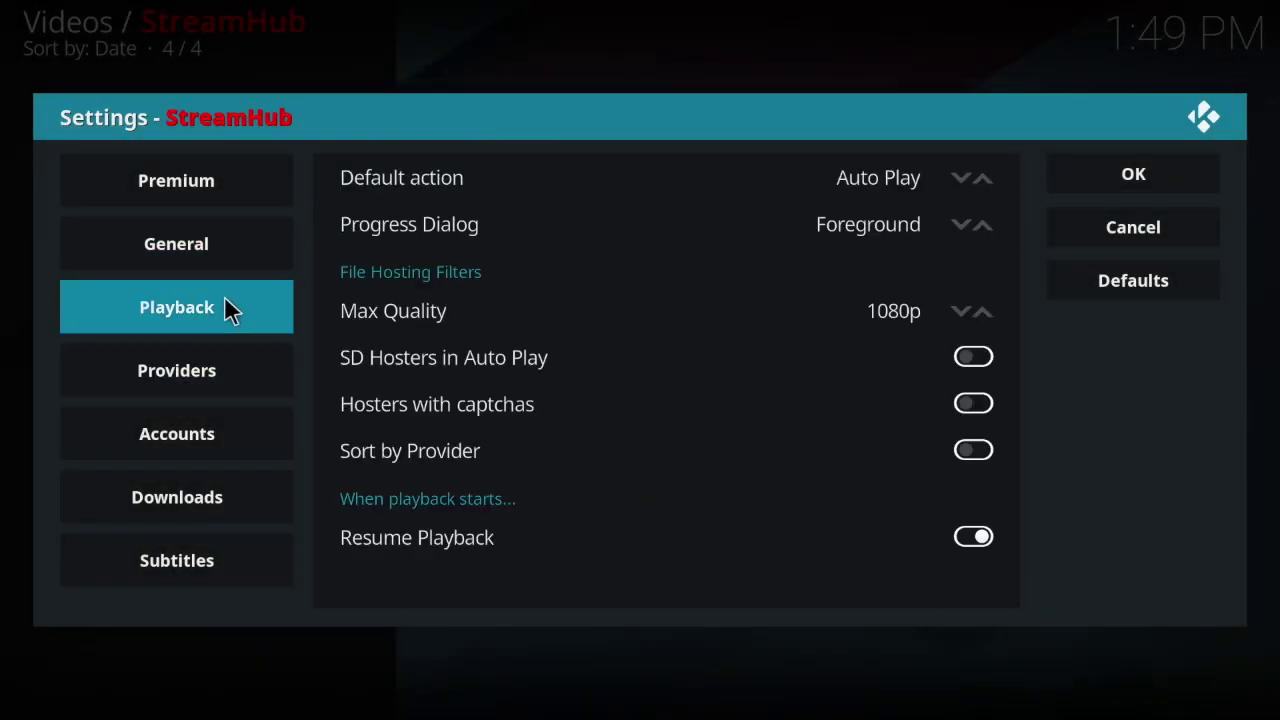
pyautogui.press('Right')
pyautogui.press('Down')
pyautogui.press('Down')
pyautogui.press('Down')
pyautogui.press('Down')
pyautogui.press('Down')
pyautogui.press('Down')
pyautogui.press('Down')
pyautogui.press('Down')
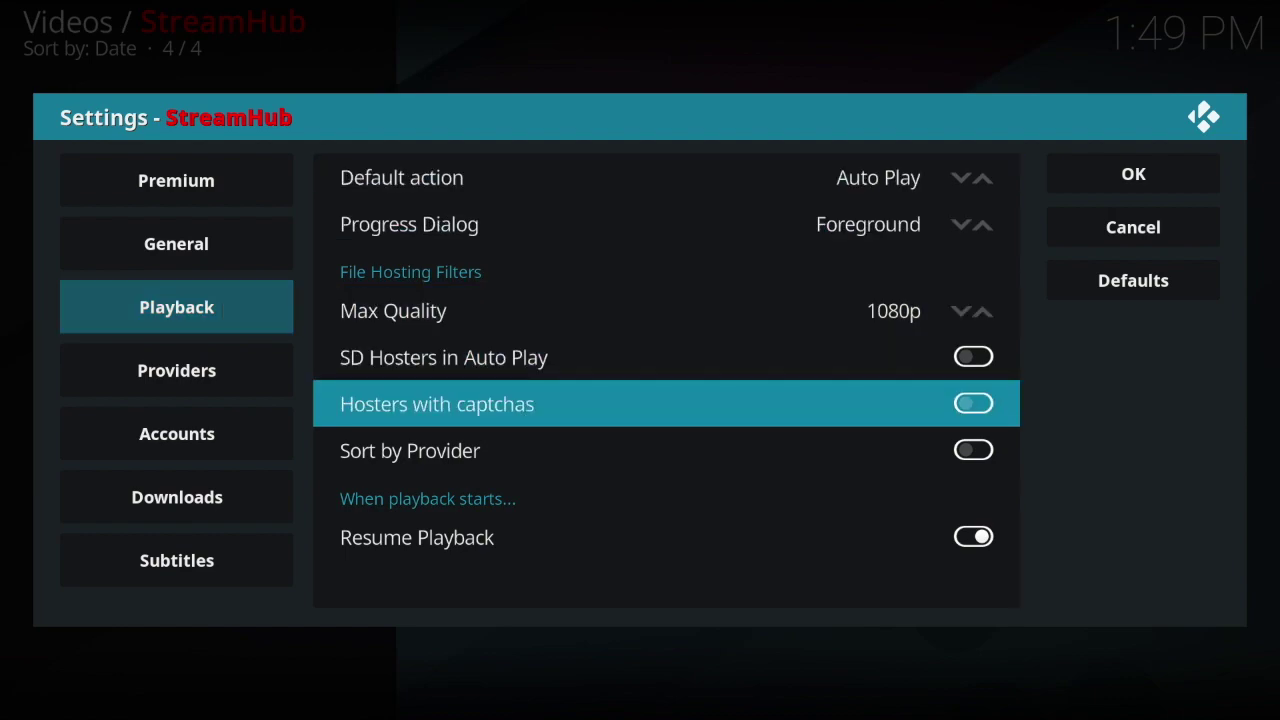
pyautogui.press('Left')
pyautogui.press('Down')
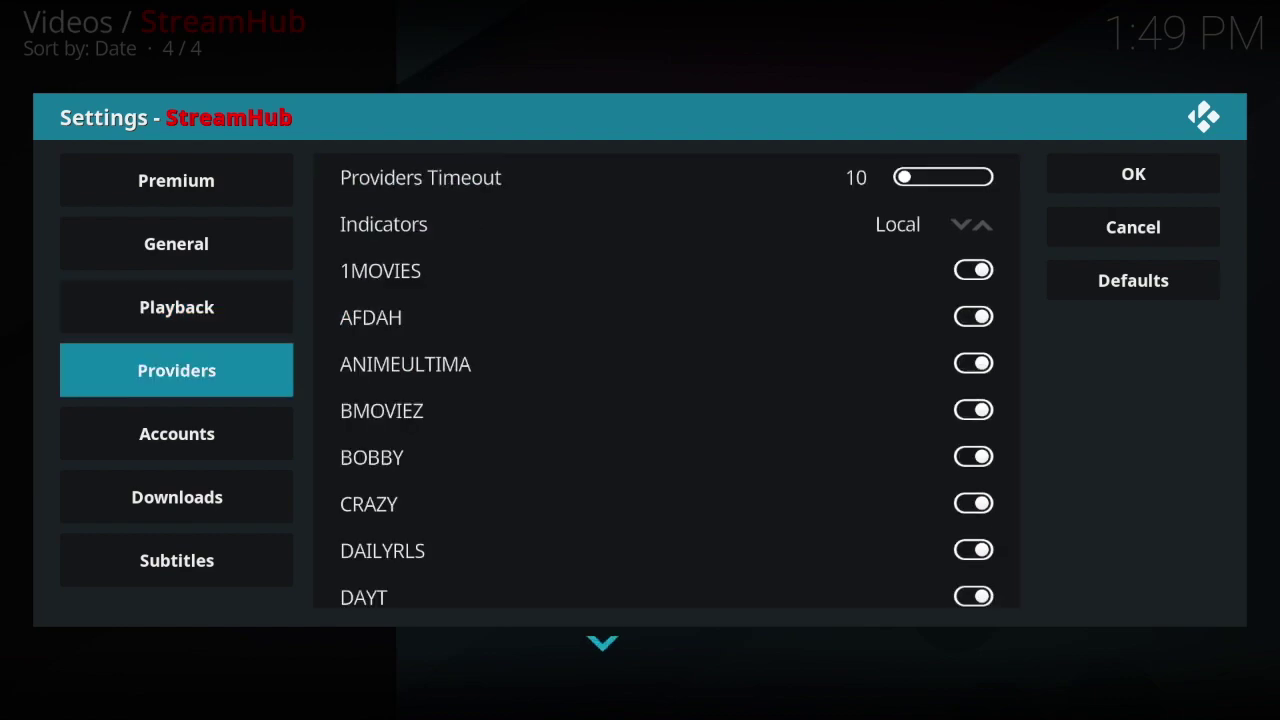
pyautogui.press('Down')
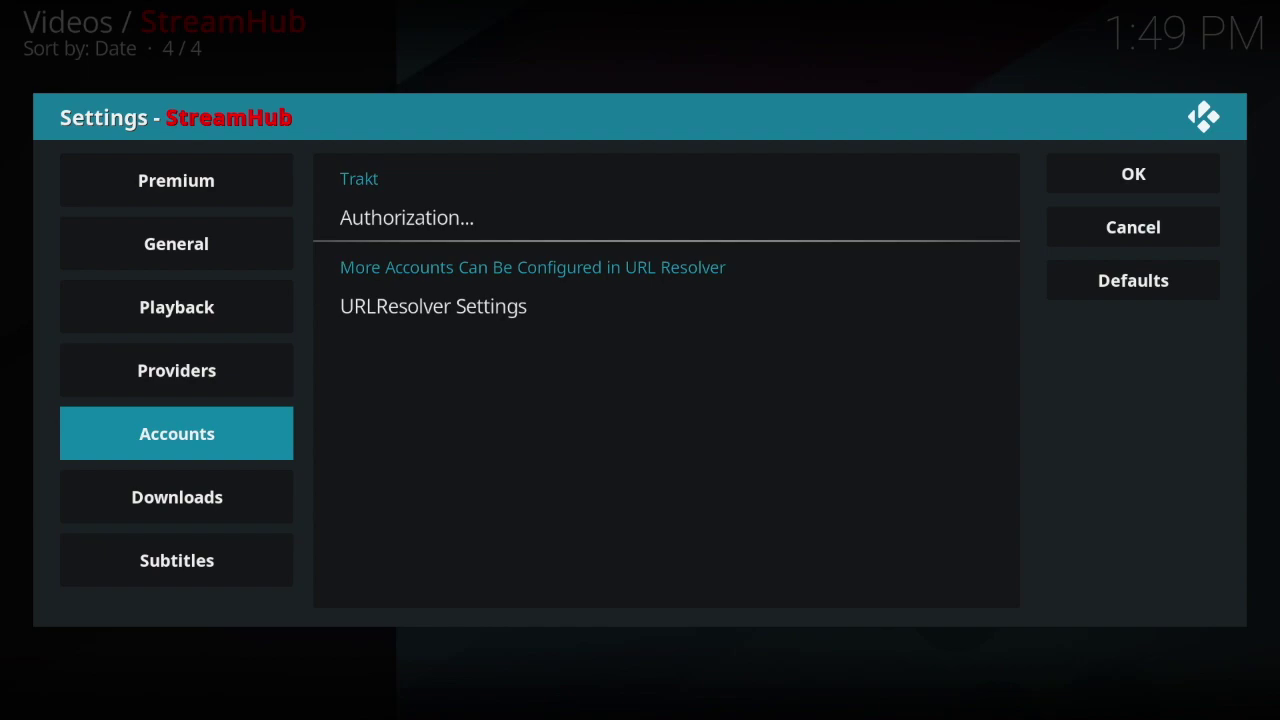
pyautogui.press('Down')
pyautogui.press('Down')
pyautogui.press('Up')
pyautogui.press('Up')
pyautogui.press('Up')
pyautogui.press('Up')
pyautogui.press('Up')
pyautogui.press('Up')
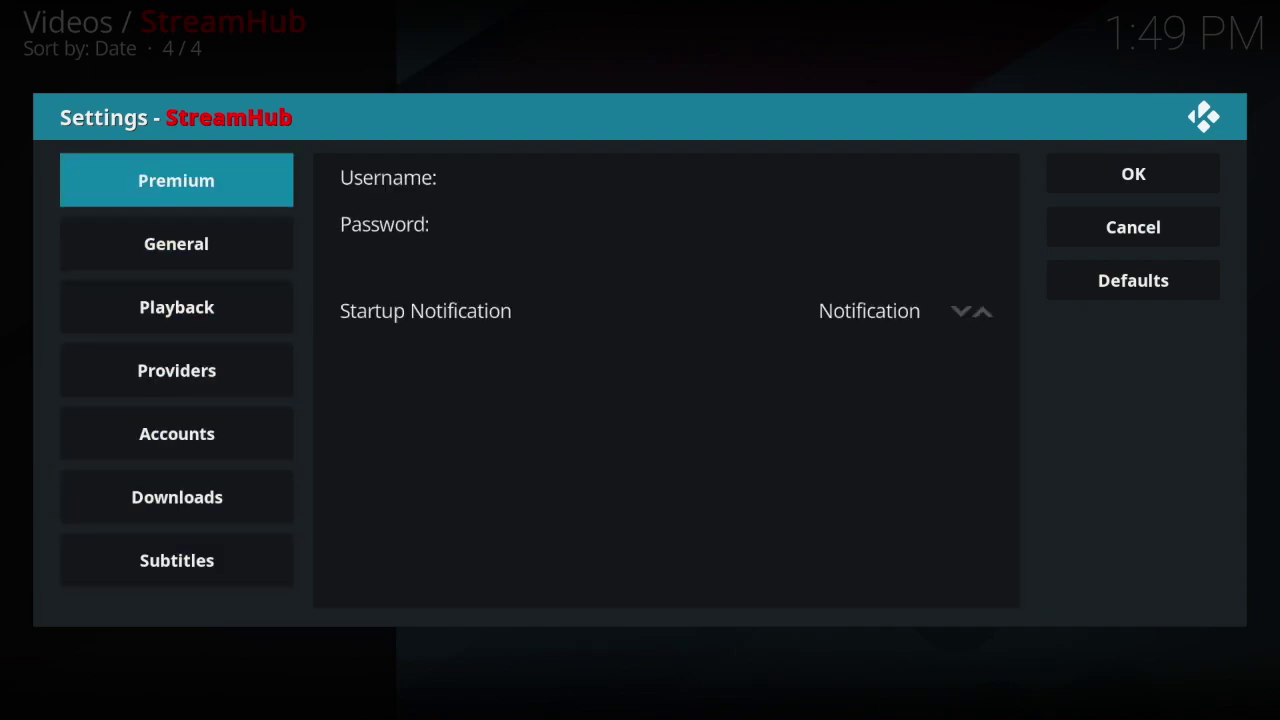
pyautogui.press('Up')
pyautogui.press('Down')
# Step: Cycle again through General, Providers, Accounts and Playback, then close the settings dialog
pyautogui.press('Down')
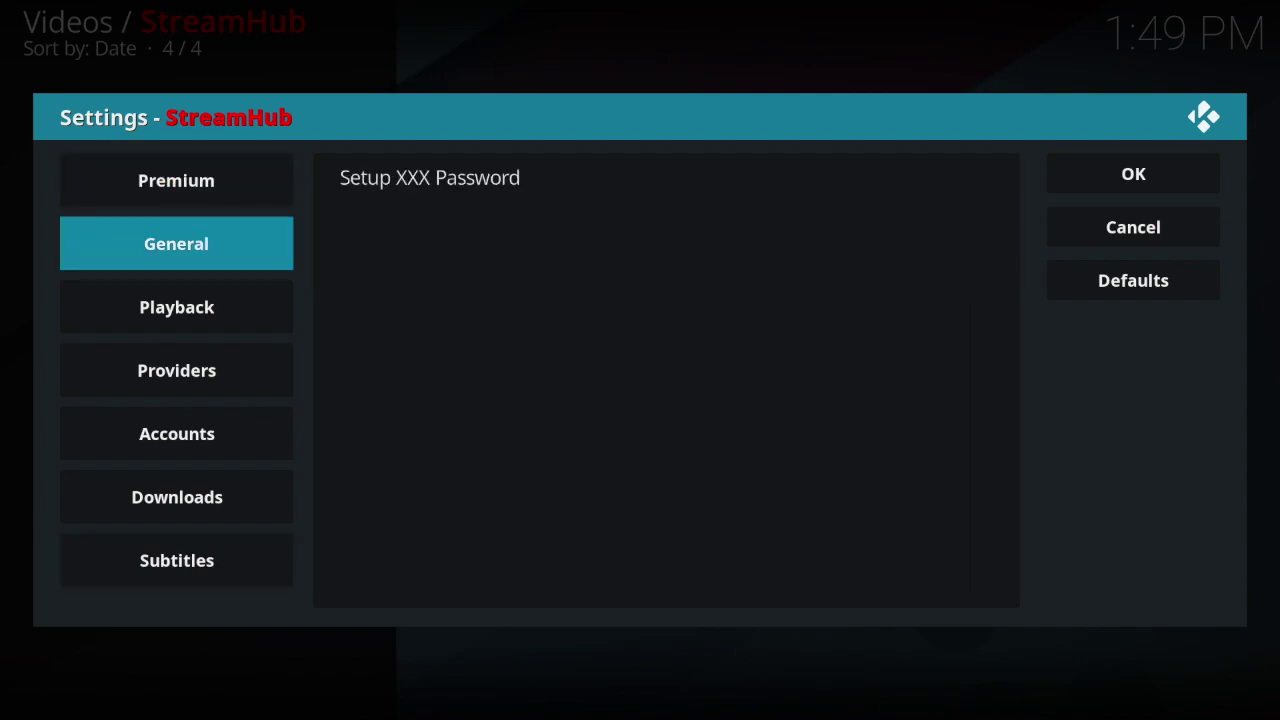
pyautogui.press('Down')
pyautogui.press('Down')
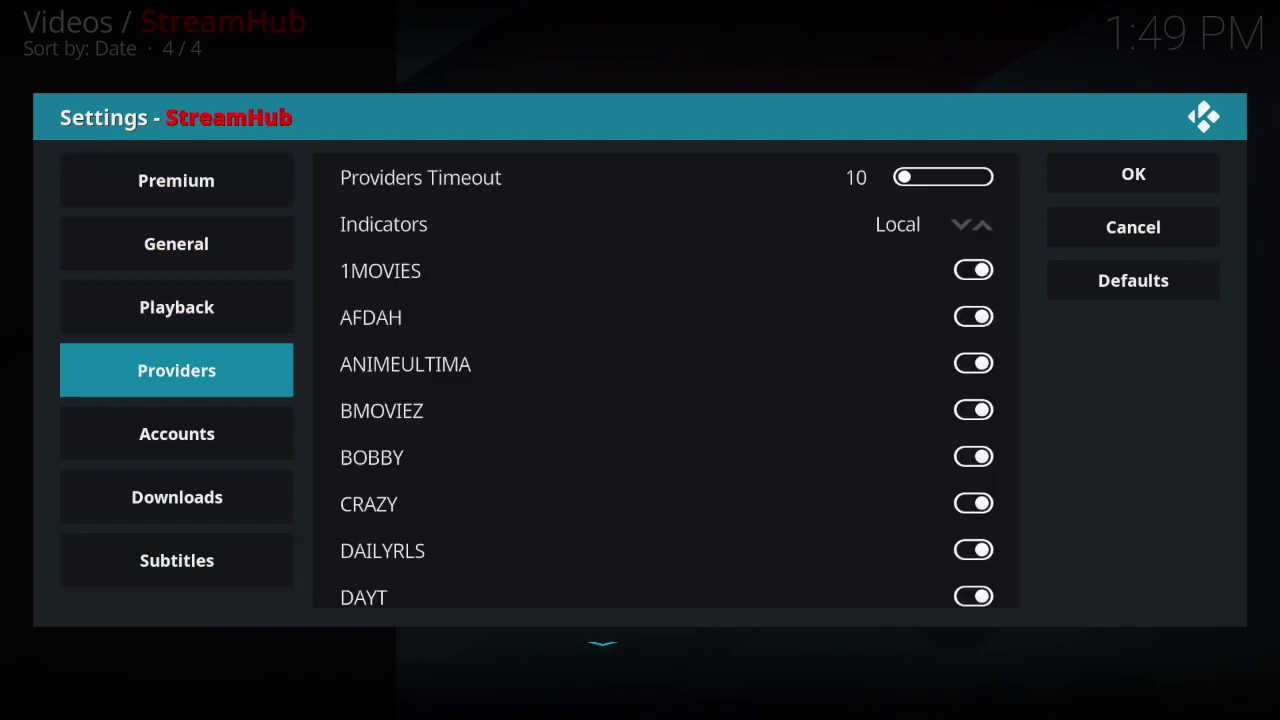
pyautogui.press('Down')
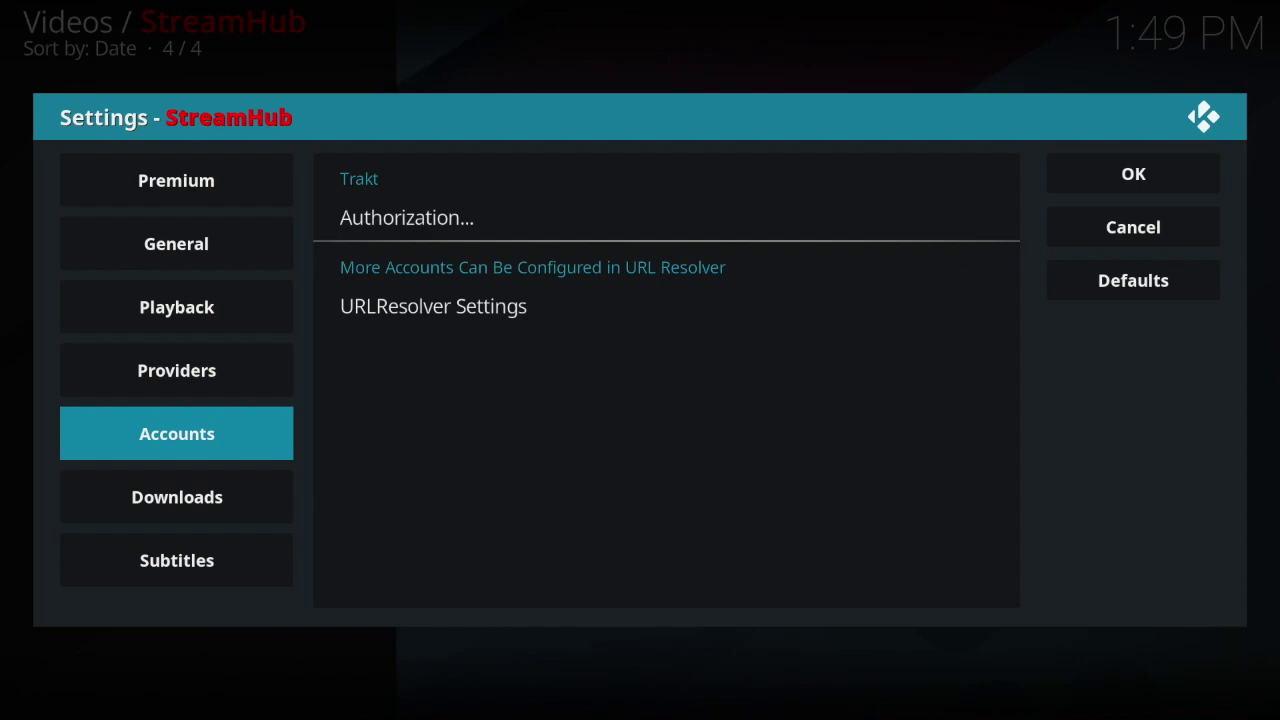
pyautogui.press('Down')
pyautogui.press('Down')
pyautogui.press('Up')
pyautogui.press('Up')
pyautogui.press('Up')
pyautogui.press('Up')
pyautogui.press('Up')
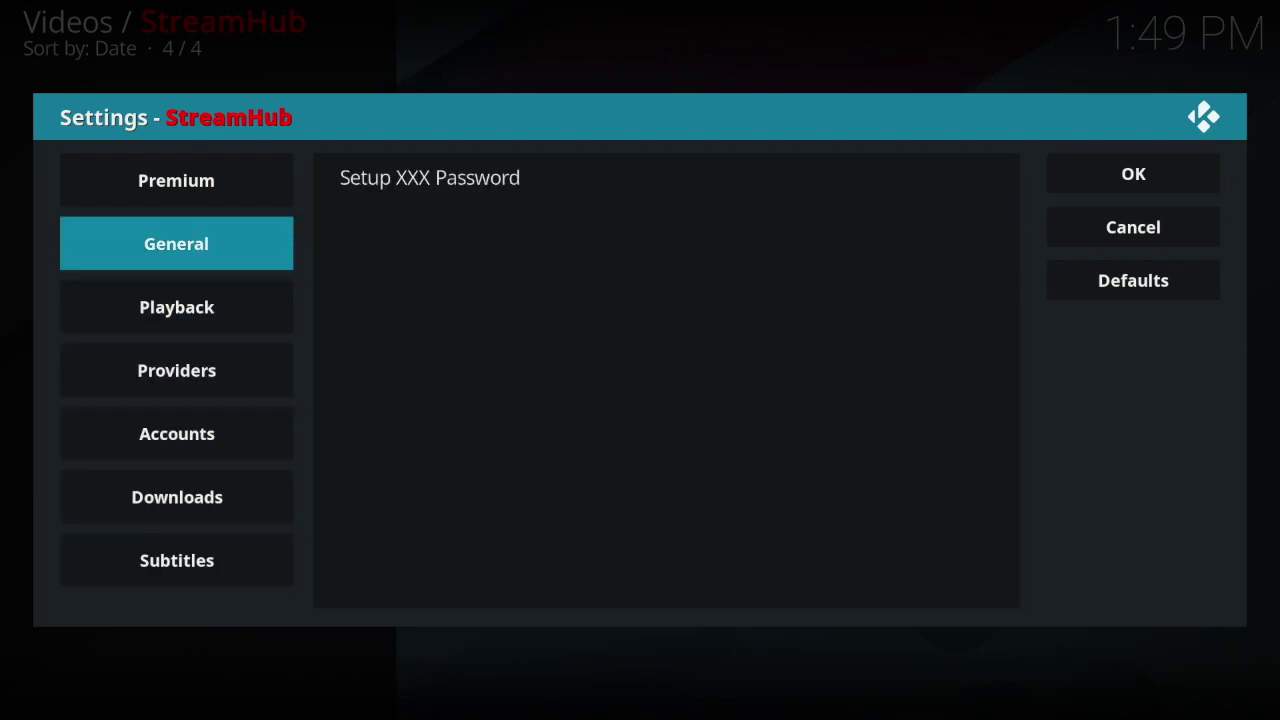
pyautogui.press('Down')
pyautogui.press('Up')
pyautogui.press('Up')
pyautogui.press('Up')
pyautogui.press('Up')
pyautogui.press('Up')
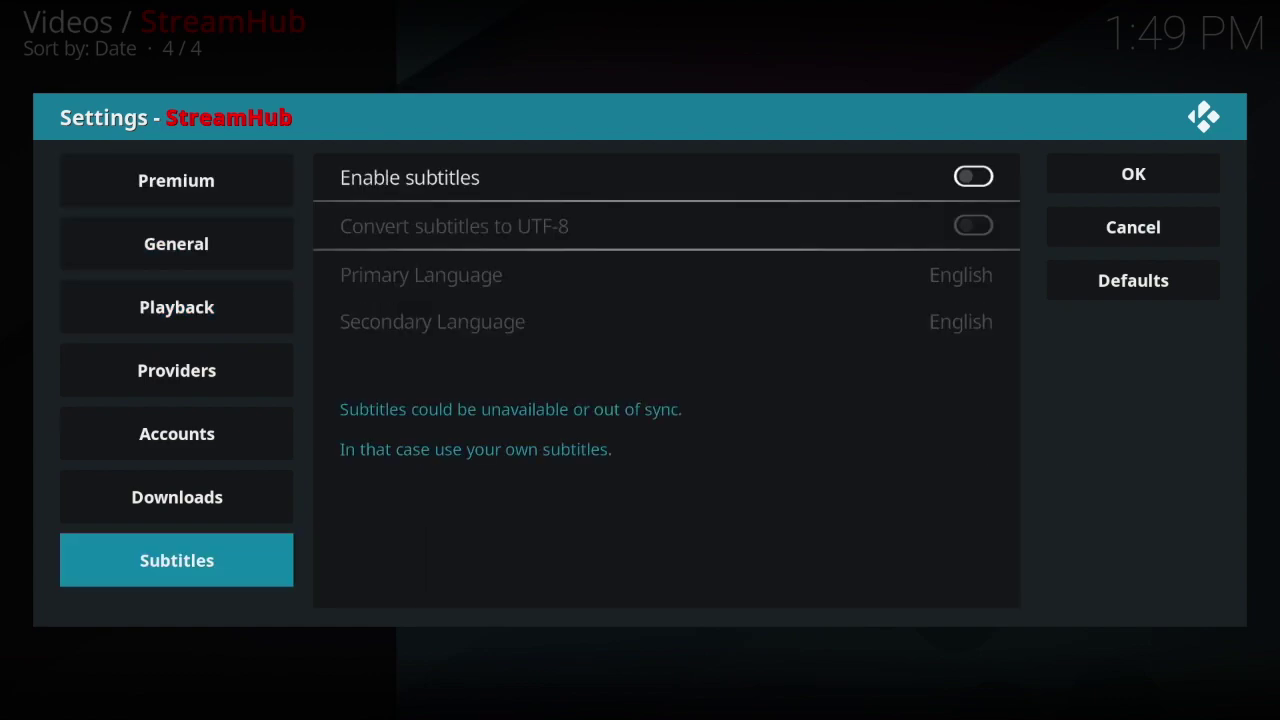
pyautogui.press('Up')
pyautogui.press('Up')
pyautogui.press('Up')
pyautogui.press('Up')
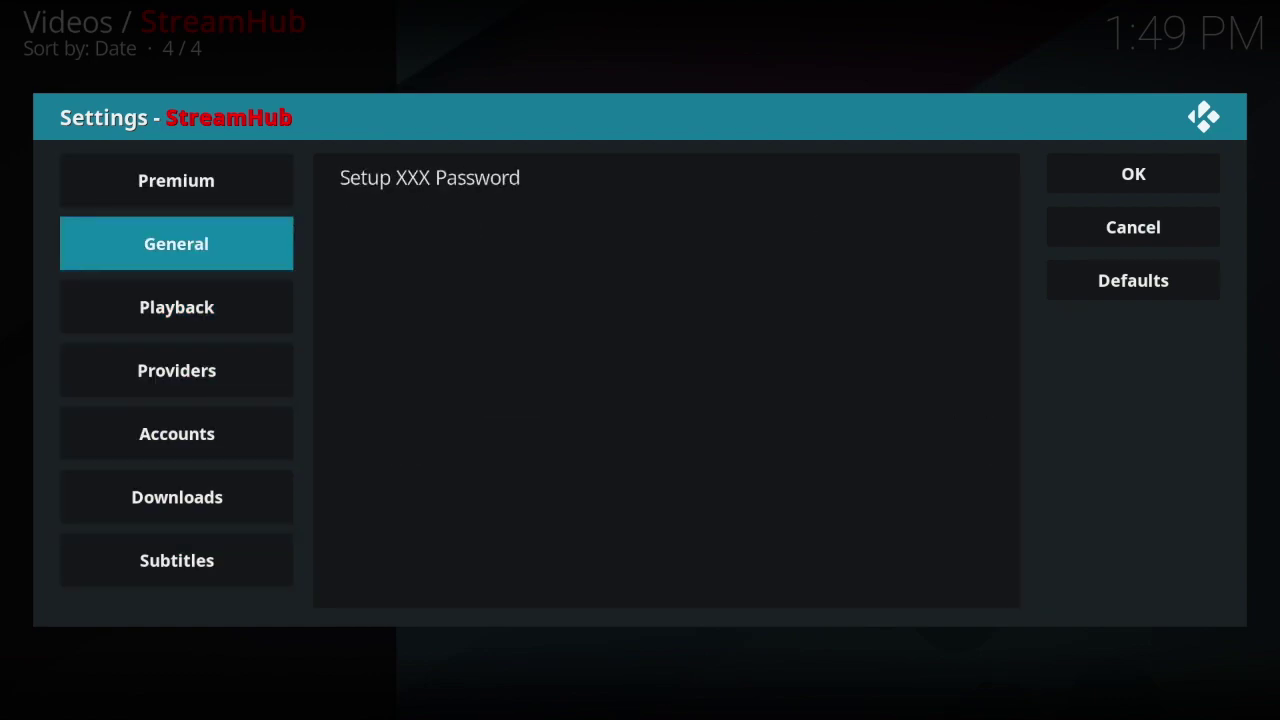
pyautogui.press('BackSpace')
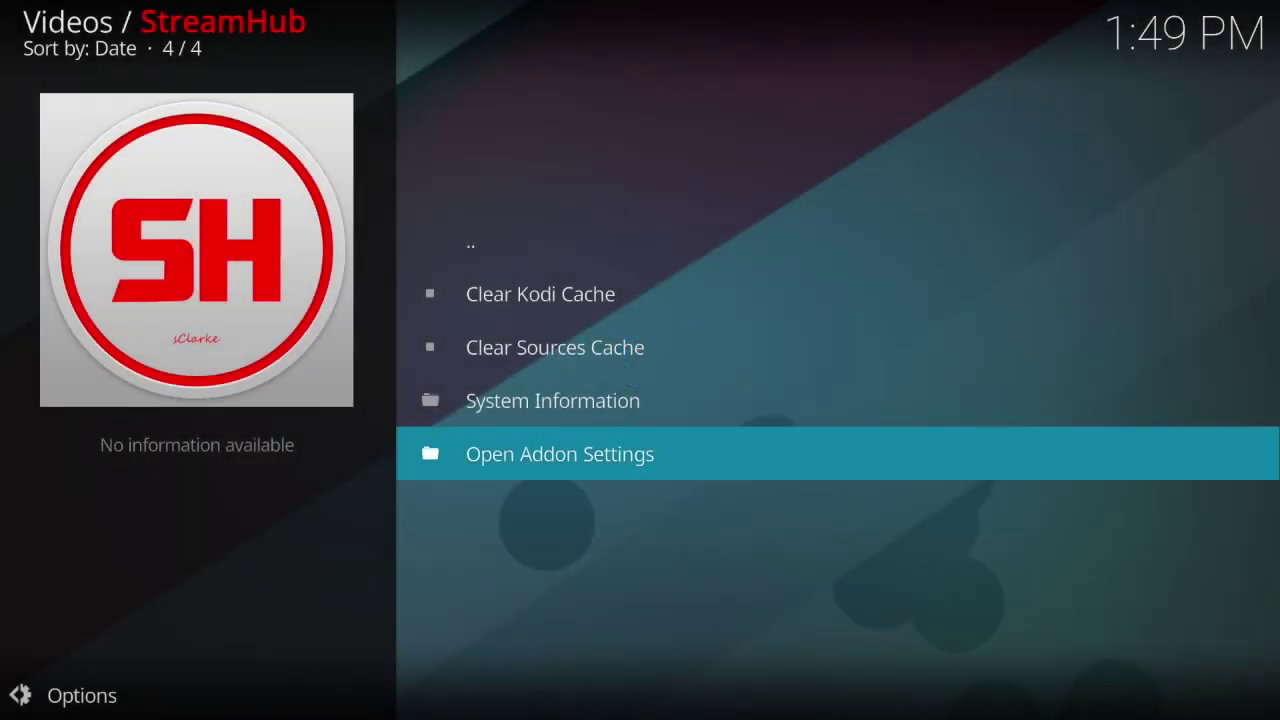
# Step: Open TV Shows > Popular, select Ozark, and open its Season 1 episode list
pyautogui.press('BackSpace')
pyautogui.press('Up')
pyautogui.press('Up')
pyautogui.press('Up')
pyautogui.press('Up')
pyautogui.press('Up')
pyautogui.press('Up')
pyautogui.press('Up')
pyautogui.press('Up')
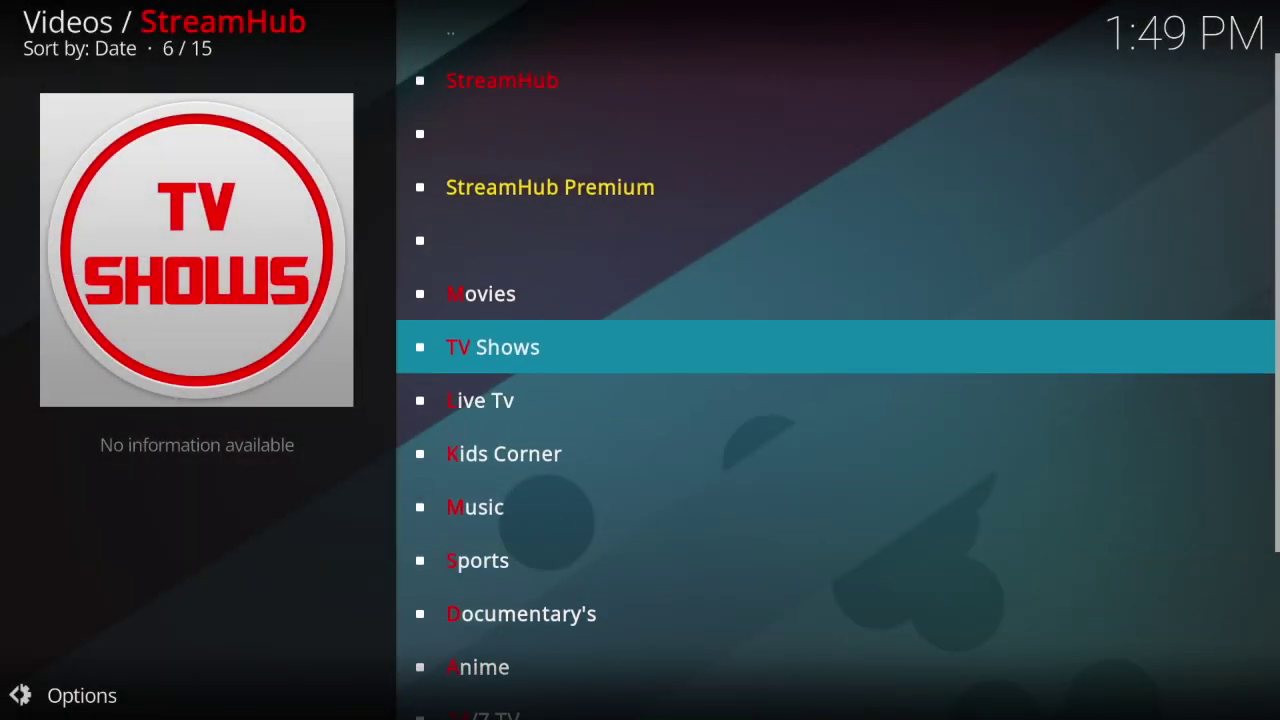
pyautogui.press('Return')
pyautogui.press('Down')
pyautogui.press('Down')
pyautogui.press('Down')
pyautogui.press('Down')
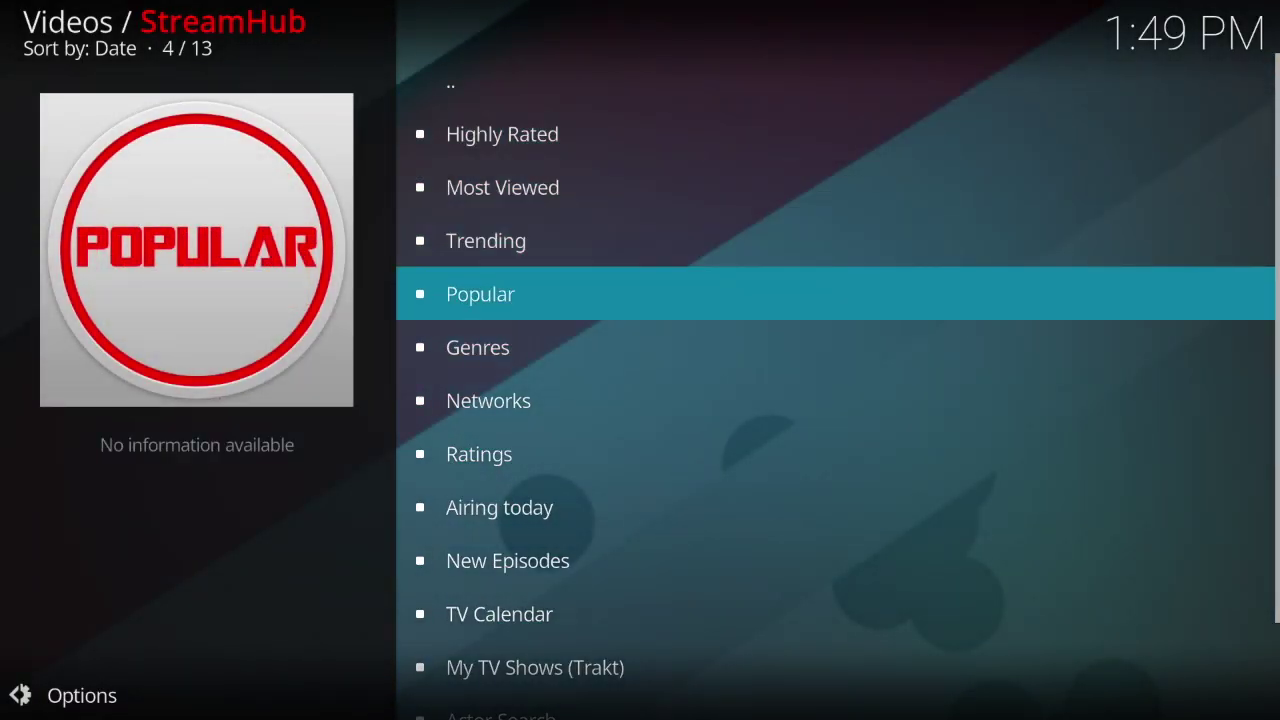
pyautogui.press('Return')
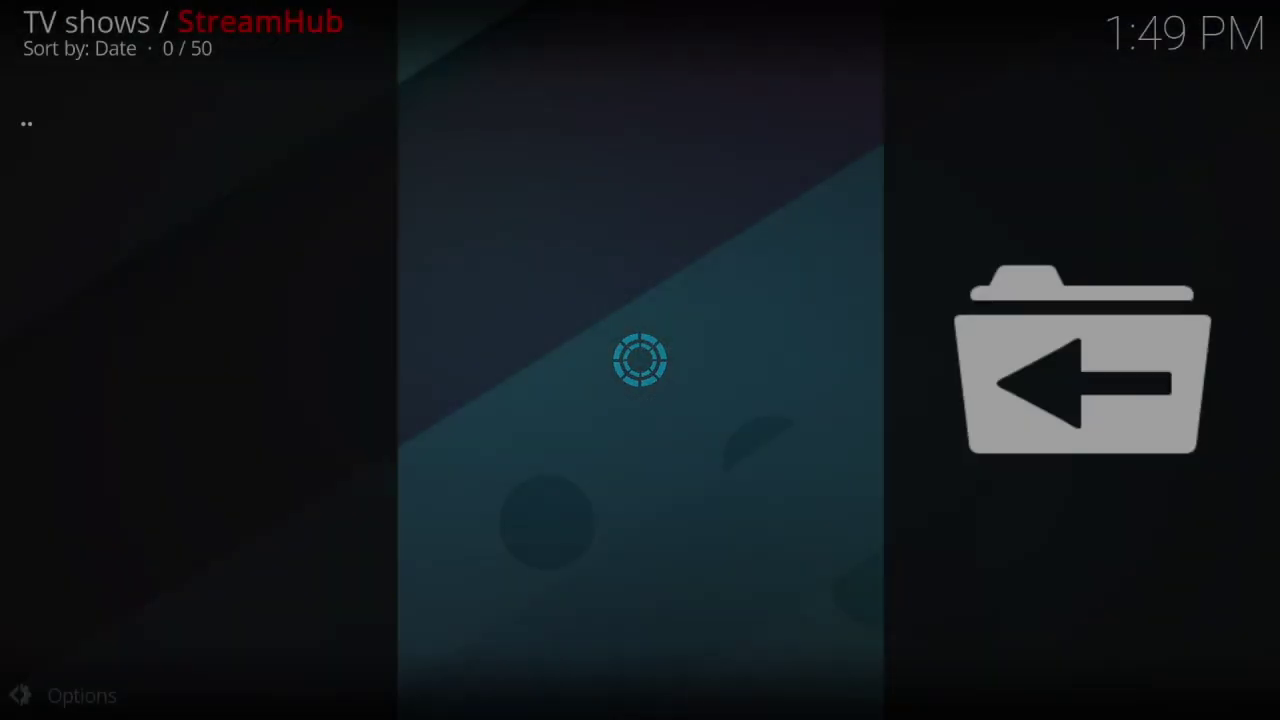
pyautogui.press('Down')
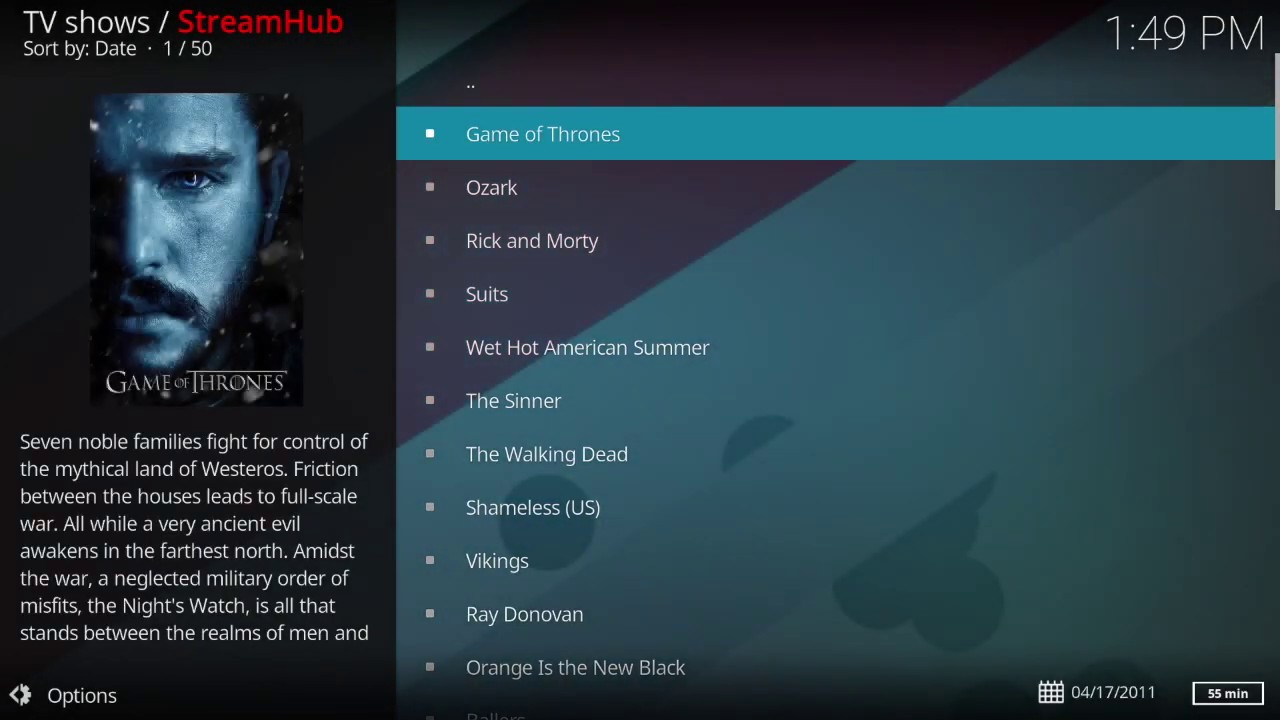
pyautogui.press('Down')
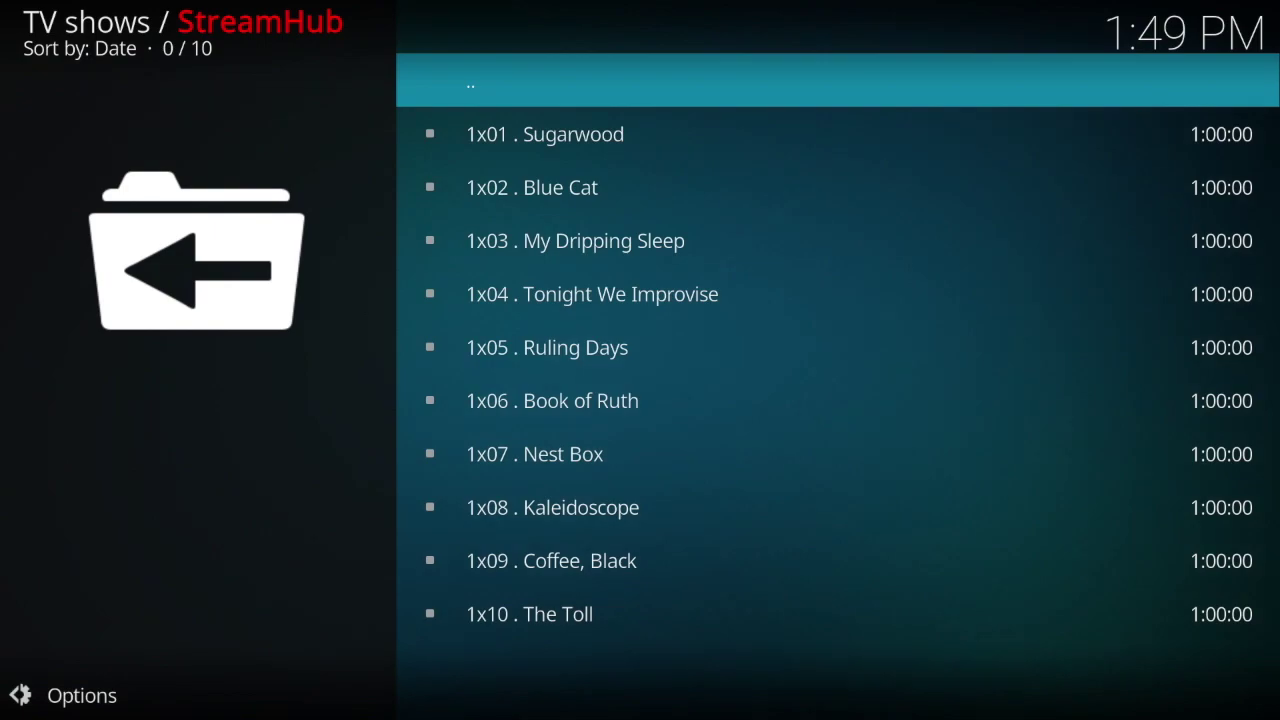
pyautogui.press('Down')
pyautogui.press('Down')
pyautogui.press('Down')
pyautogui.press('Return')
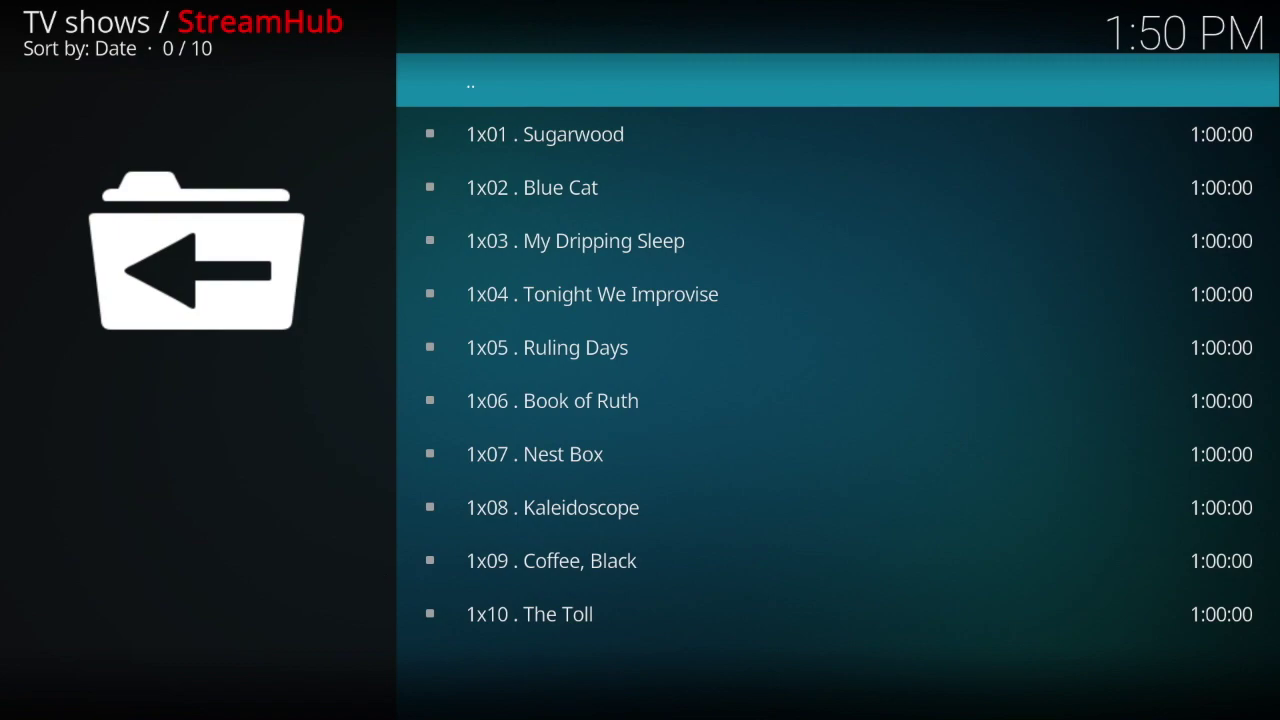
# Step: Back out of the episode list, show list and StreamHub main menu to the Kodi Add-ons home screen
pyautogui.press('BackSpace')
pyautogui.press('BackSpace')
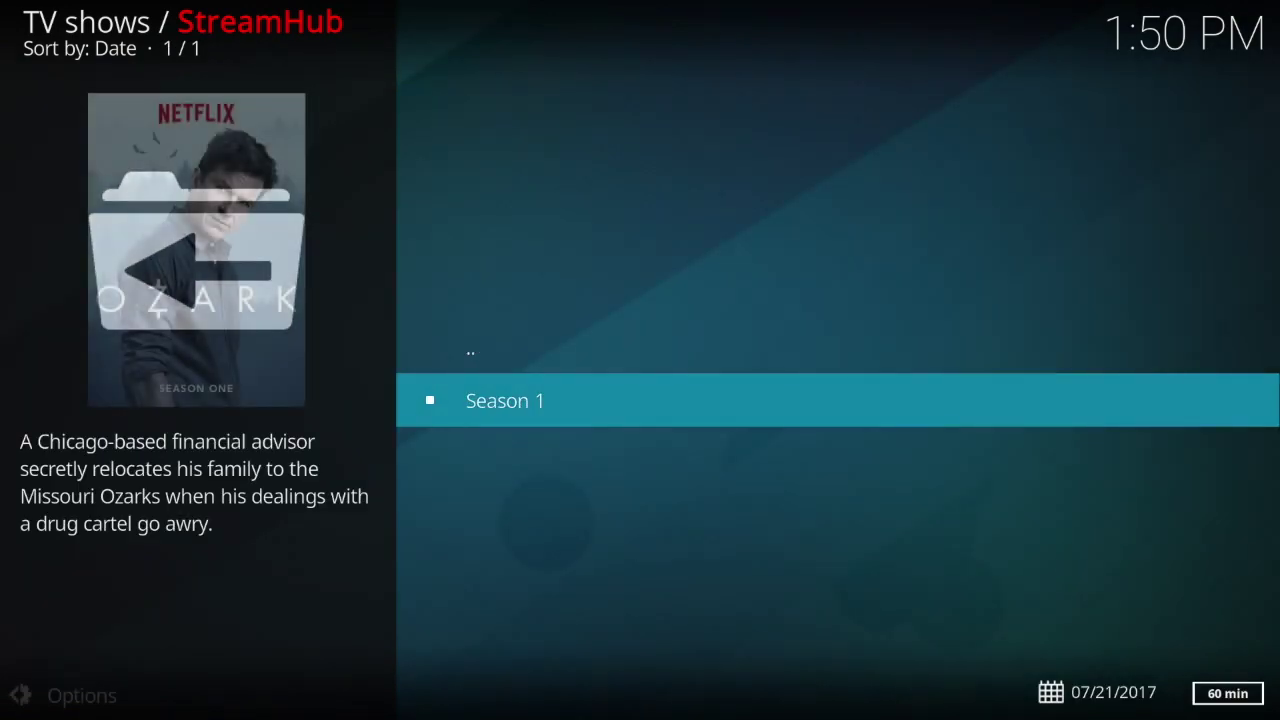
pyautogui.press('BackSpace')
pyautogui.press('BackSpace')
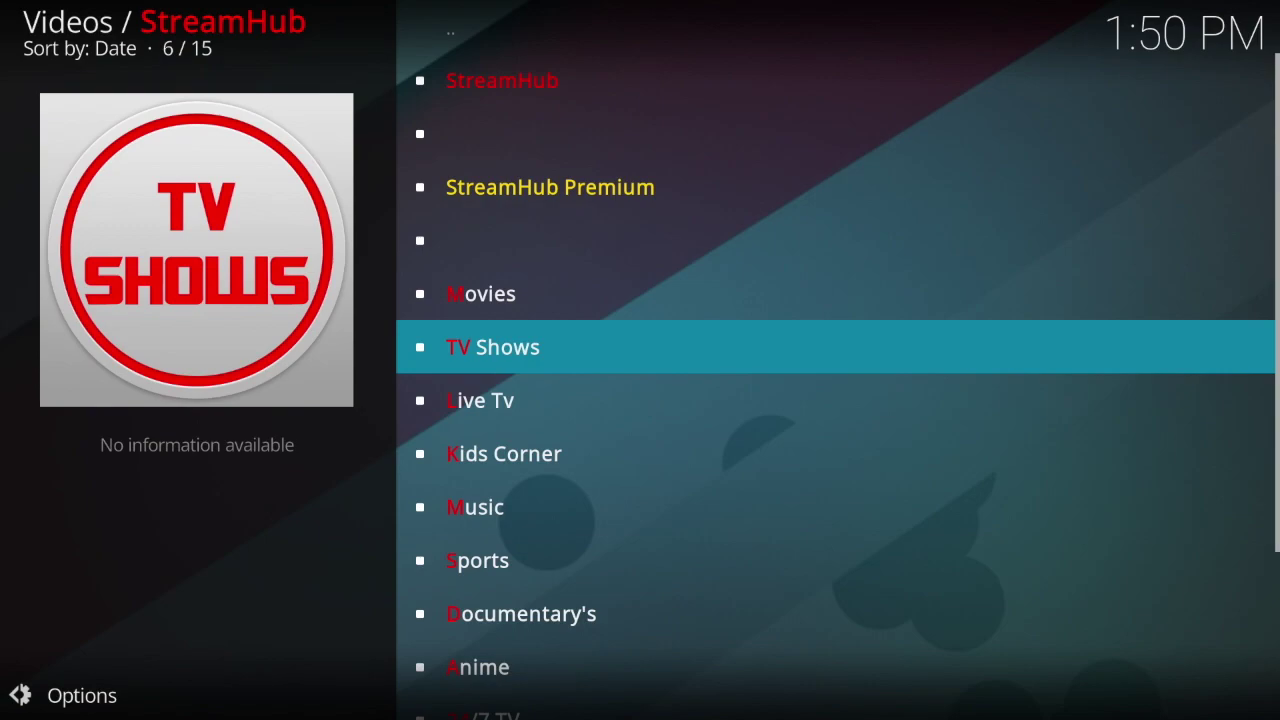
pyautogui.press('BackSpace')
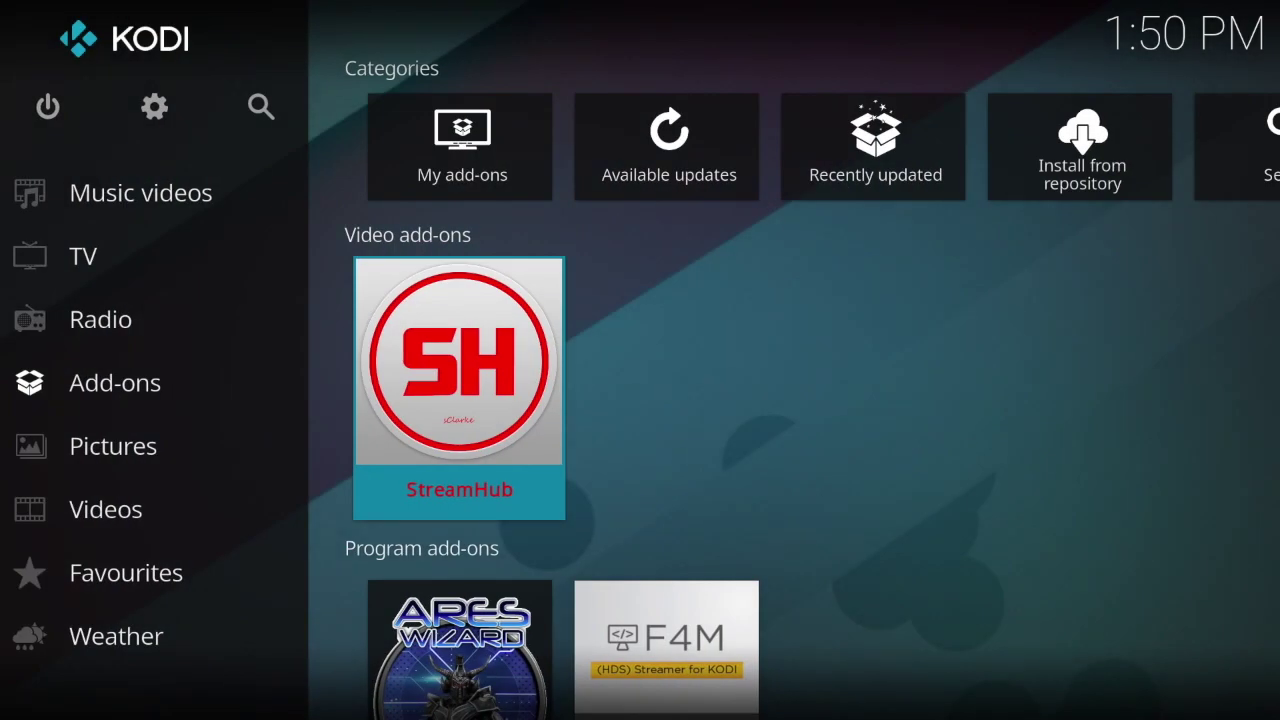